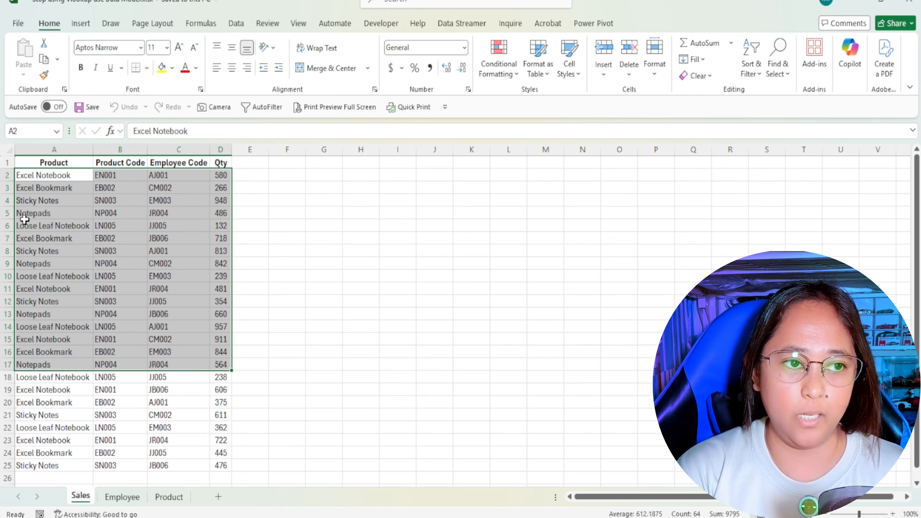
Review the columns and records on the Sales, Employee and Product sheets.
left_click(83, 149)
left_click(139, 149)
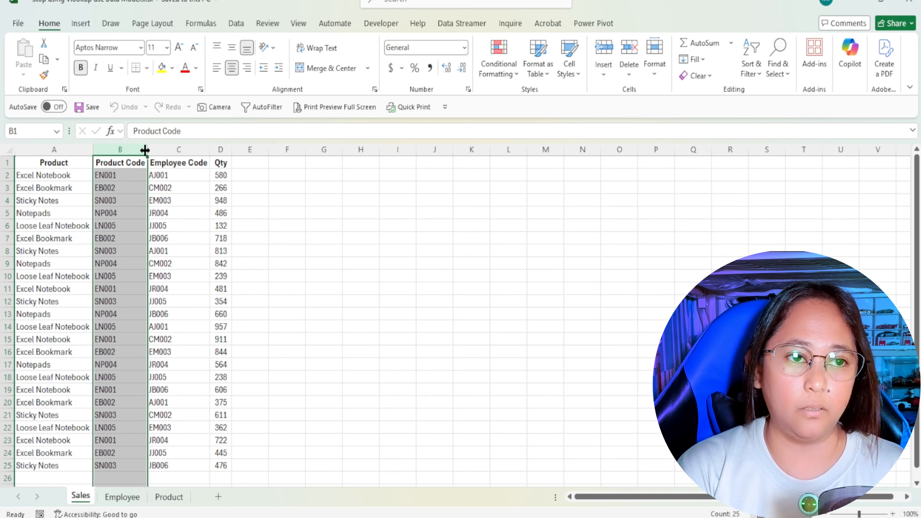
left_click(183, 149)
left_click(220, 149)
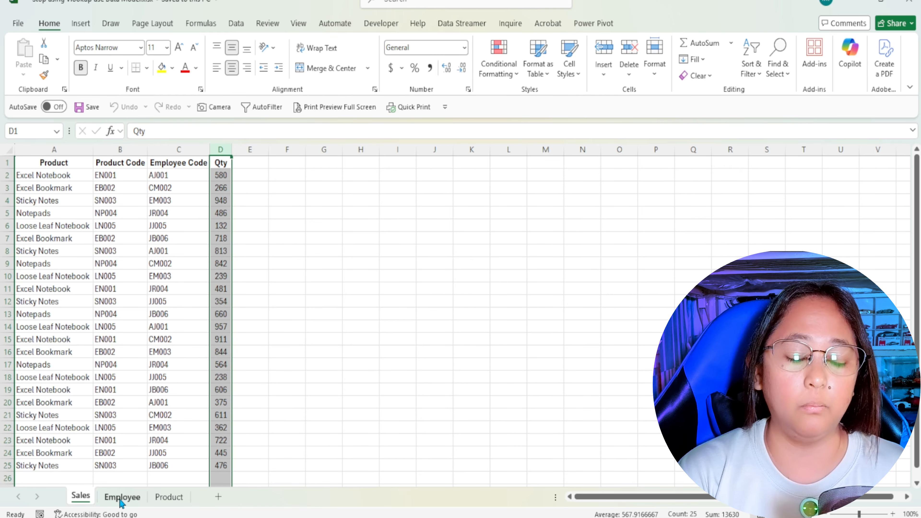
left_click(121, 498)
left_click_drag(42, 174, 212, 238)
left_click(169, 497)
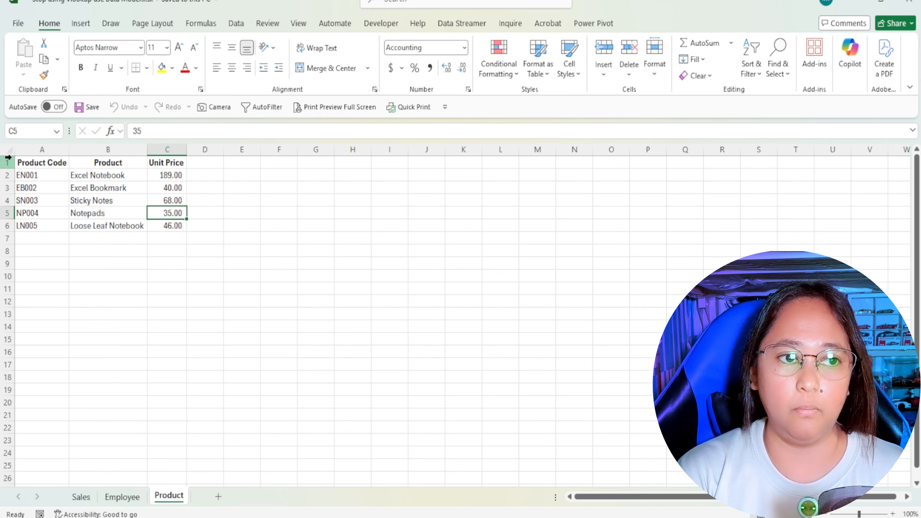
left_click_drag(36, 175, 161, 216)
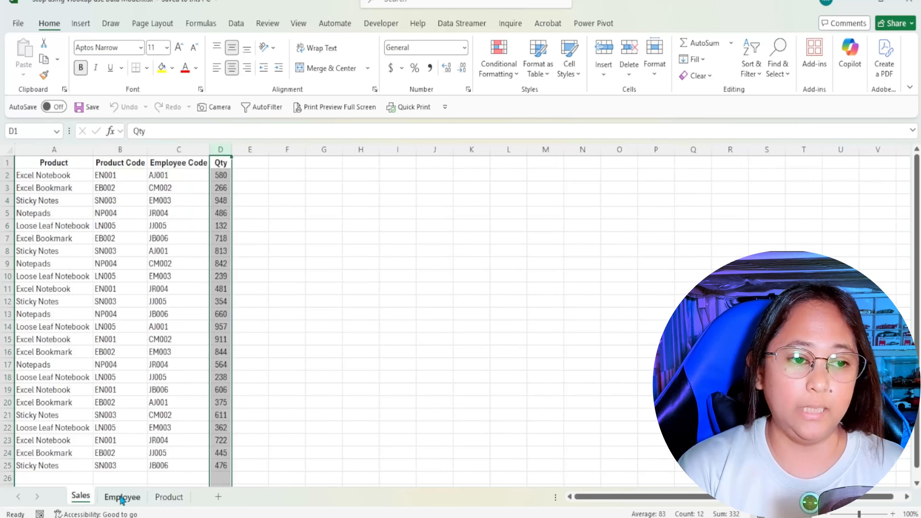
left_click(122, 497)
left_click(166, 497)
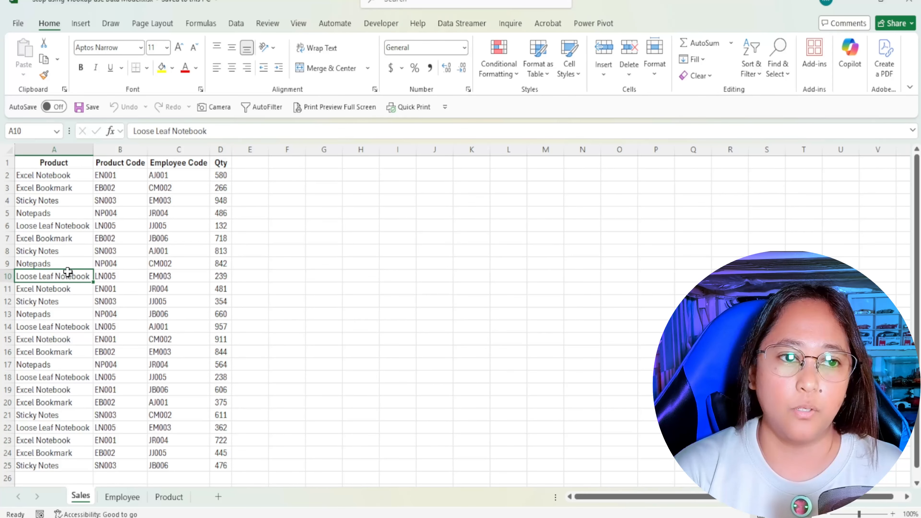
Compare the product and employee codes in the Sales records with the lists on the Product and Employee sheets.
left_click(254, 176)
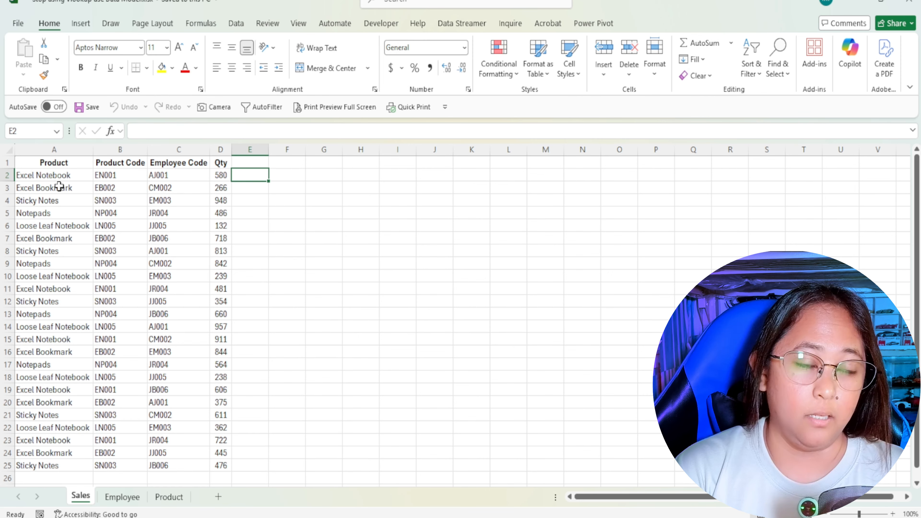
left_click(61, 177)
left_click(183, 497)
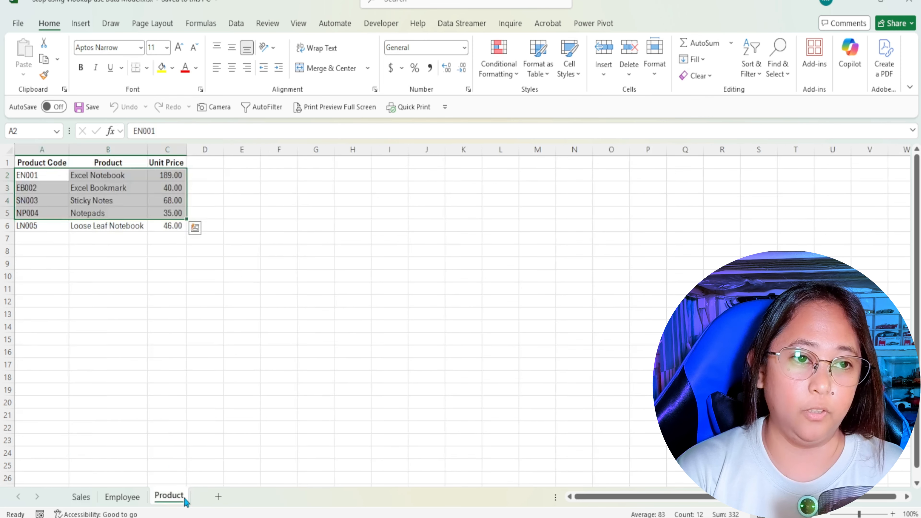
left_click(203, 188)
left_click(81, 497)
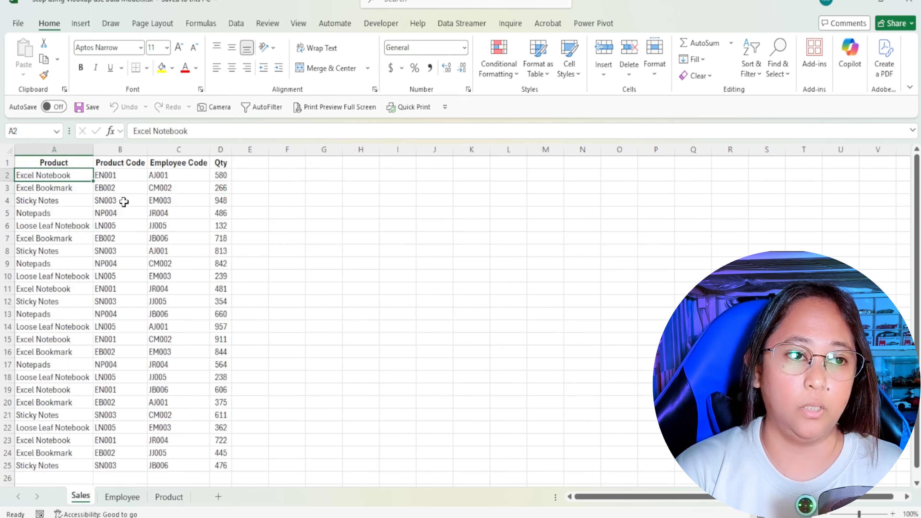
mouse_move(171, 174)
left_mouse_down()
mouse_move(171, 206)
mouse_move(172, 175)
left_mouse_up()
left_click(135, 496)
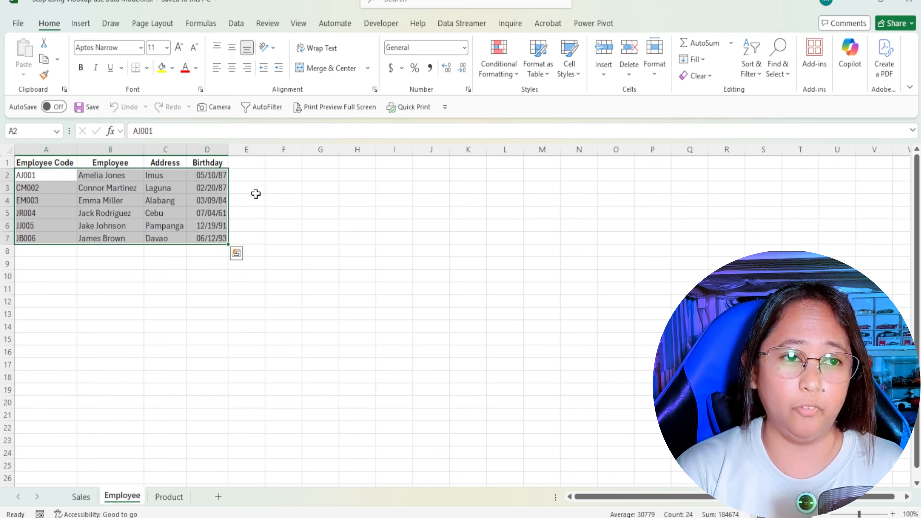
left_click(252, 184)
left_click(87, 499)
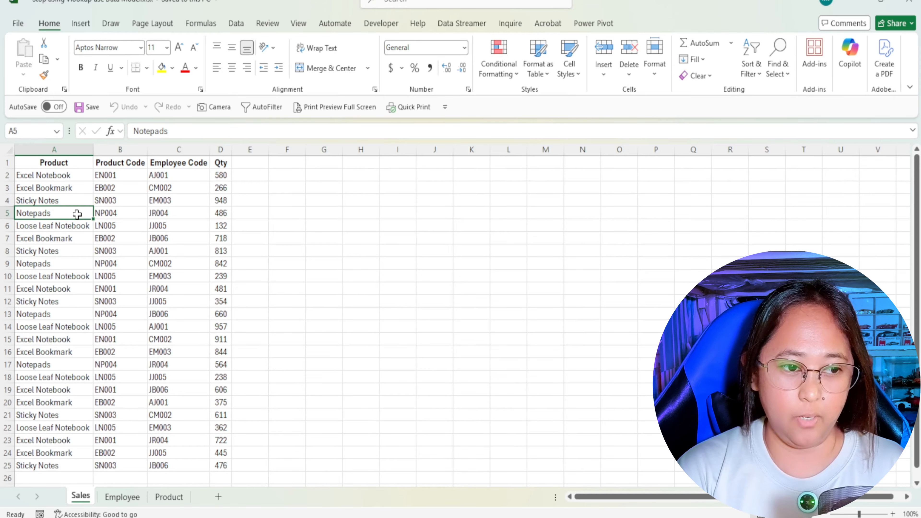
scroll(63, 267, "down", 1)
scroll(103, 322, "up", 1)
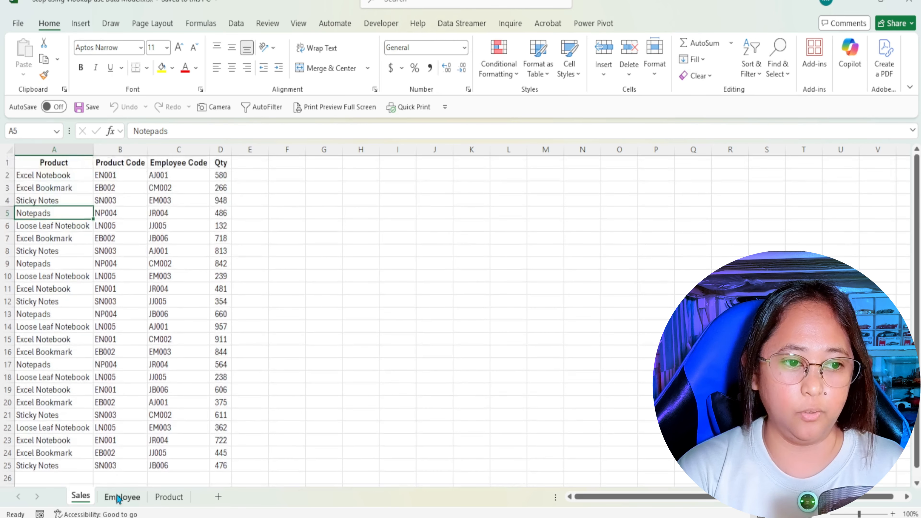
left_click(122, 497)
left_click(169, 497)
left_click(90, 499)
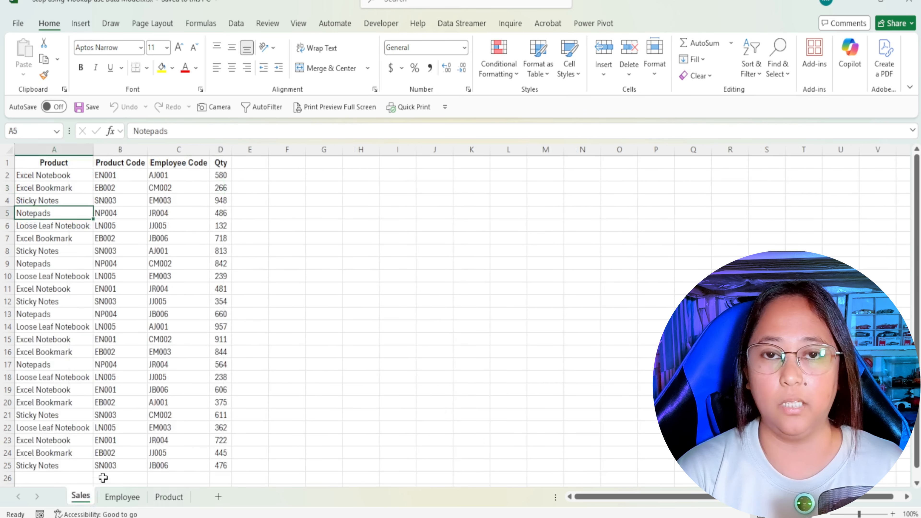
Convert the Sales sheet data A1:D25 into a table with headers and name the table Sales.
left_click(62, 238)
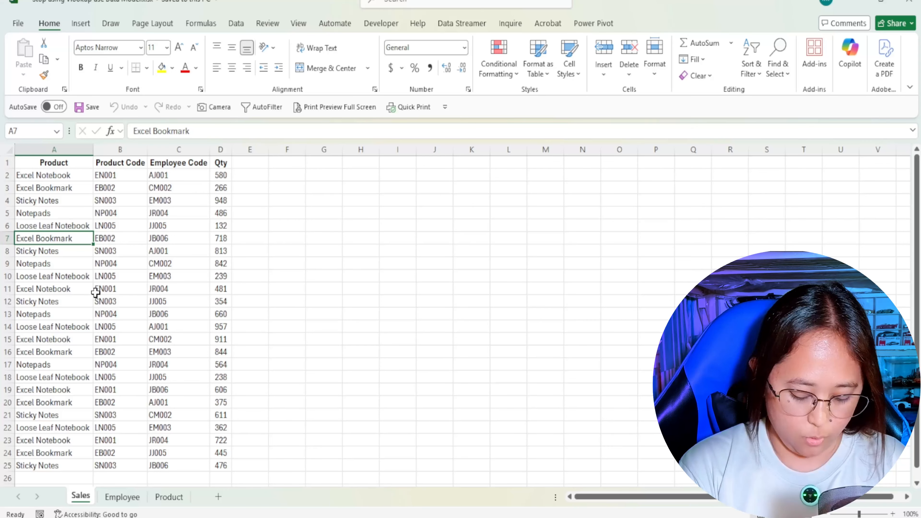
key("ctrl+t")
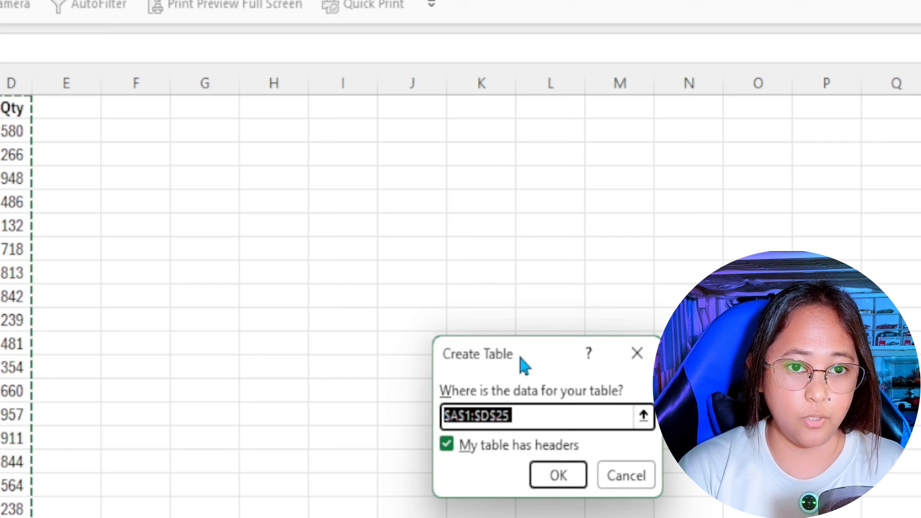
left_click_drag(524, 365, 181, 220)
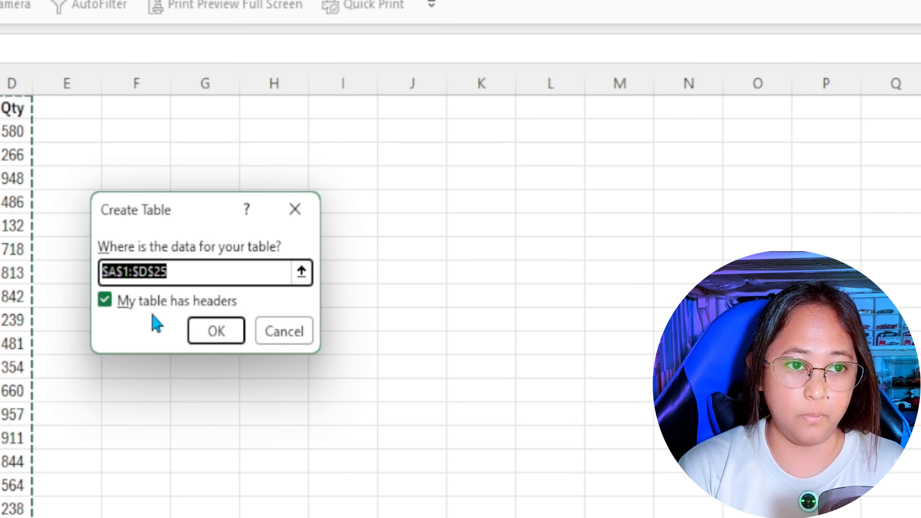
left_click(217, 332)
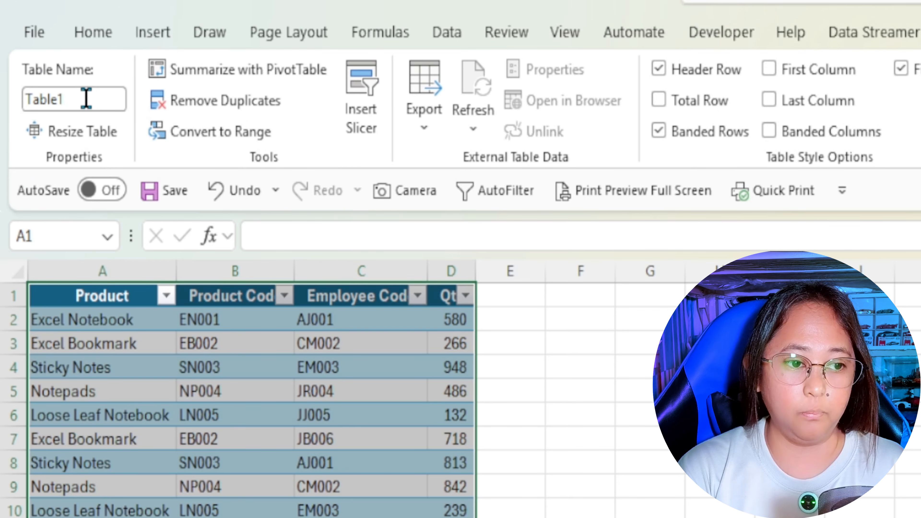
left_click(86, 97)
type("Sales")
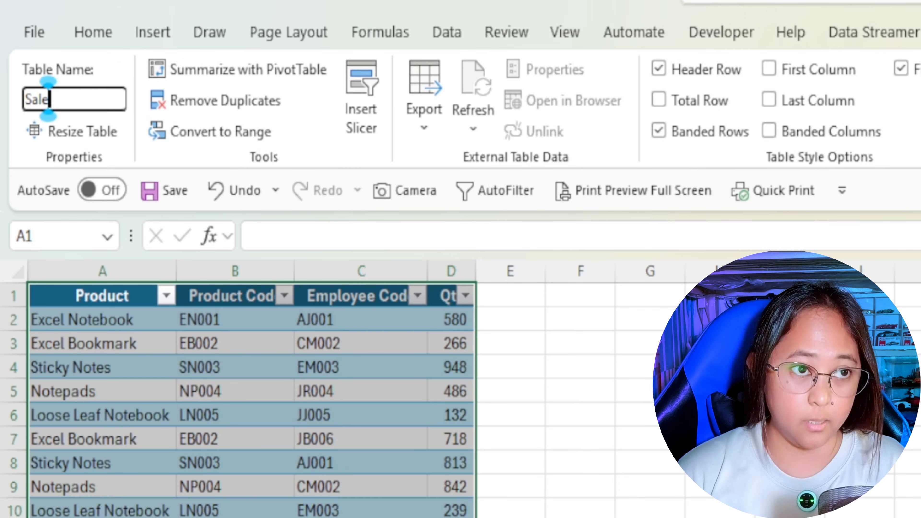
key("Return")
Convert the Employee sheet data A1:D7 into a table with headers and name the table Employee.
left_click(116, 497)
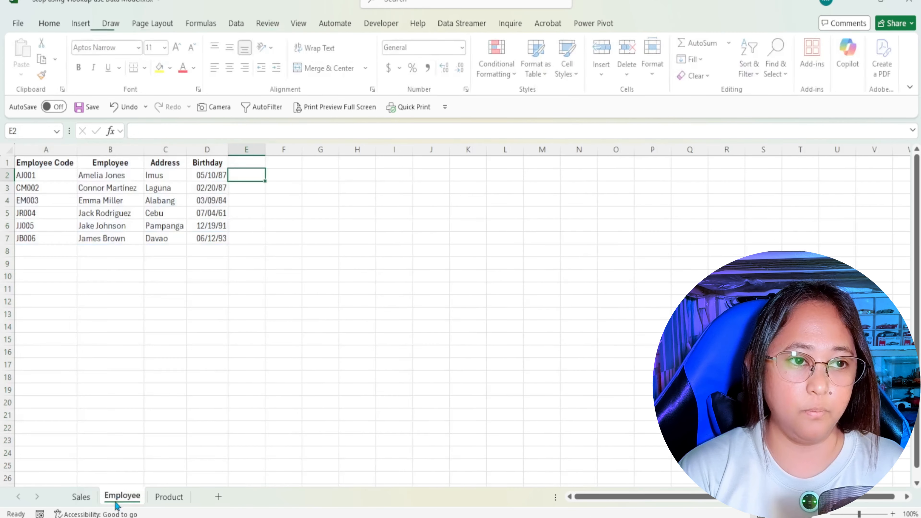
left_click(105, 188)
left_click_drag(43, 162, 200, 237)
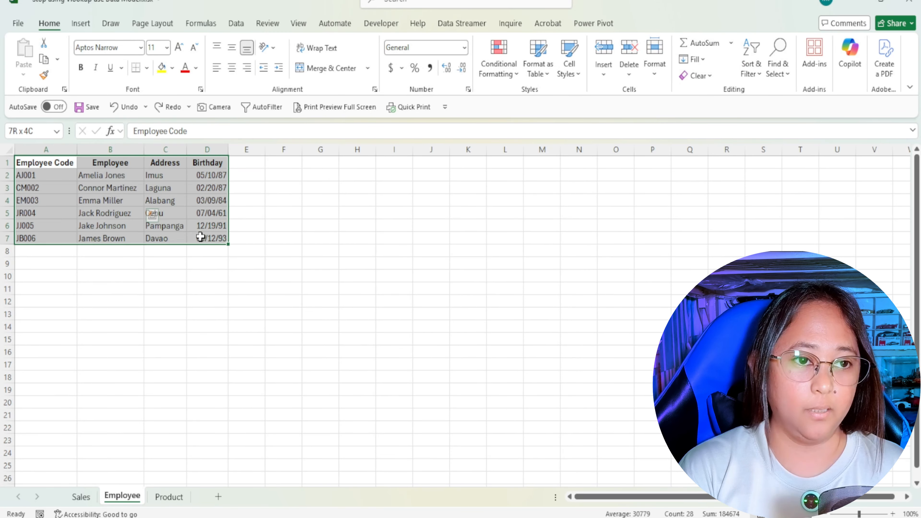
key("ctrl+t")
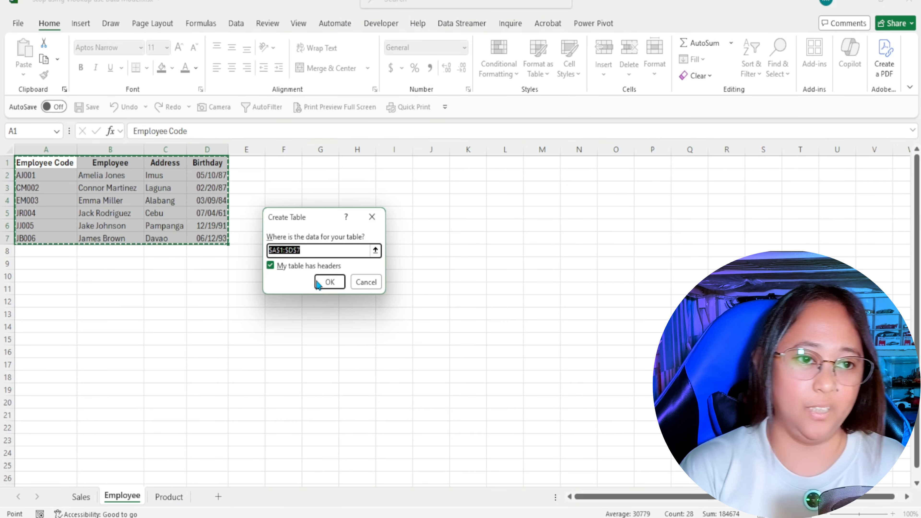
left_click(326, 281)
left_click(50, 59)
type("Employee")
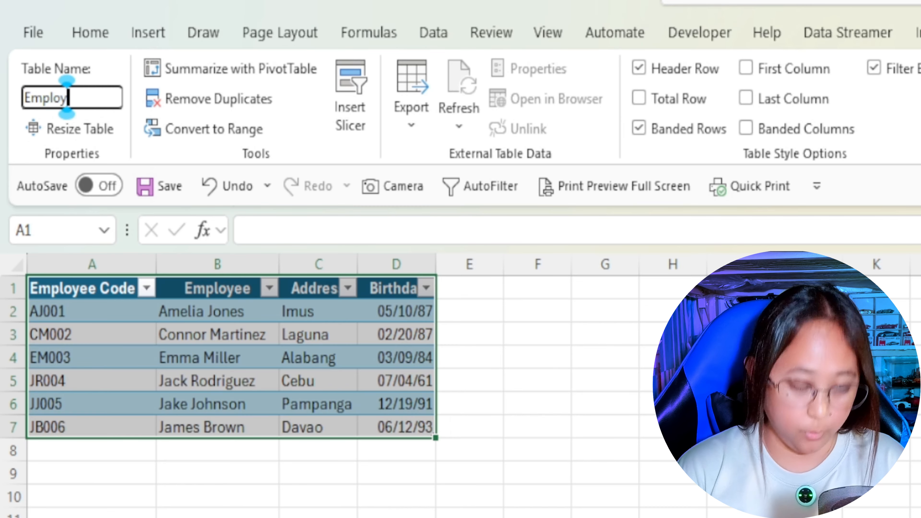
key("Return")
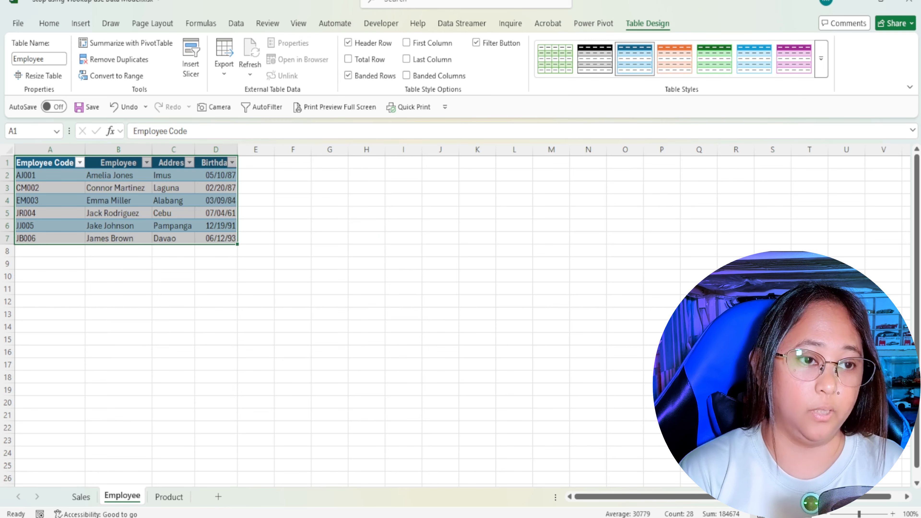
Convert the Product sheet data A1:C6 into a table with headers and name the table Product.
left_click(169, 496)
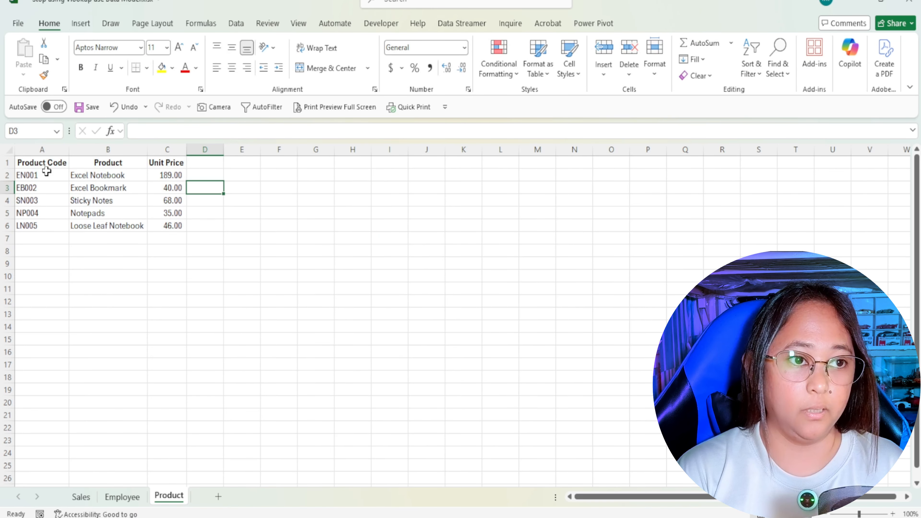
left_click_drag(45, 165, 158, 225)
key("ctrl+t")
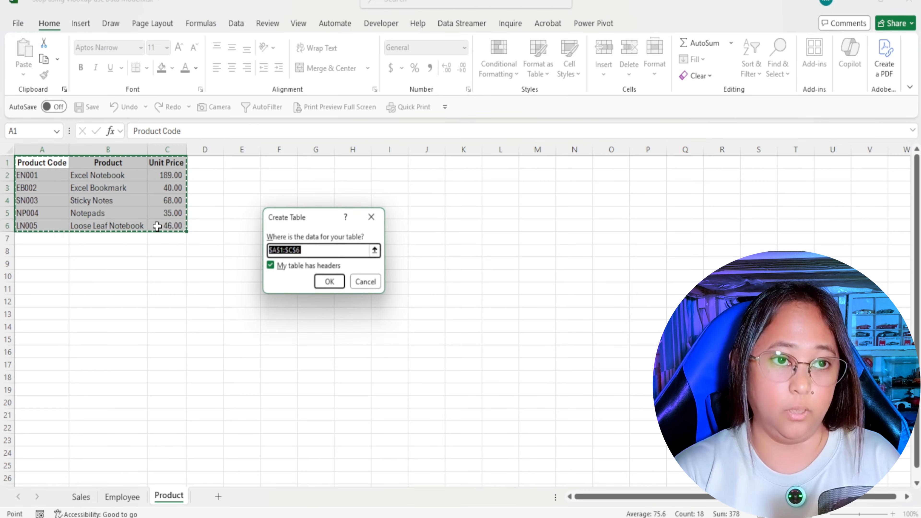
key("Return")
left_click(52, 58)
type("P")
type("roduct")
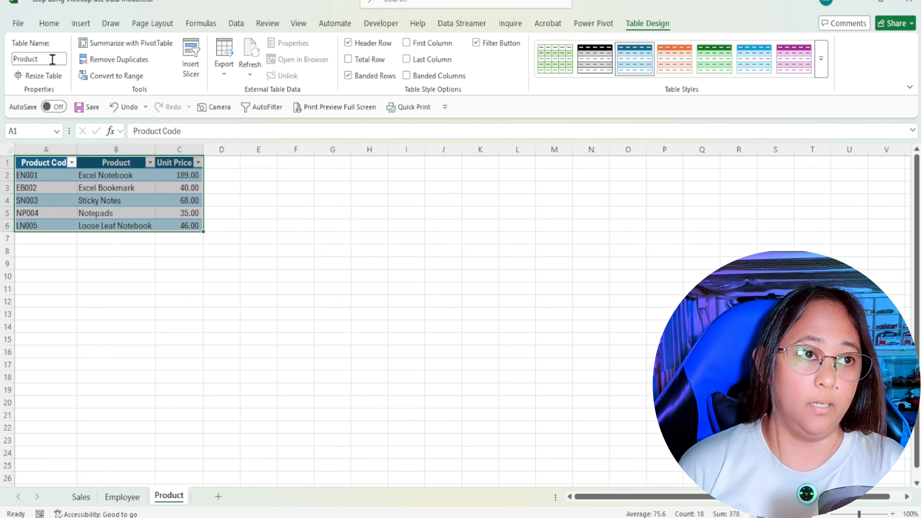
Return to the Sales sheet, open the workbook's data model in the Power Pivot window and check its Diagram View.
left_click(80, 497)
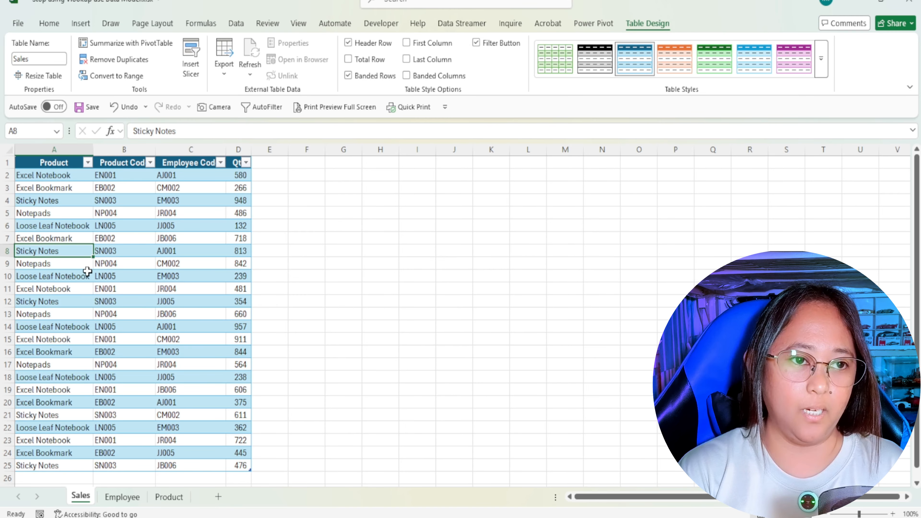
left_click(100, 292)
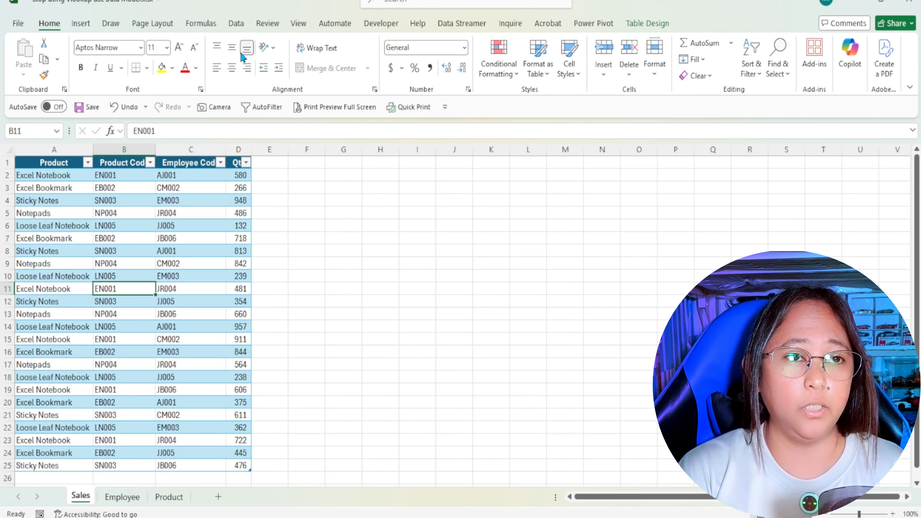
left_click(238, 24)
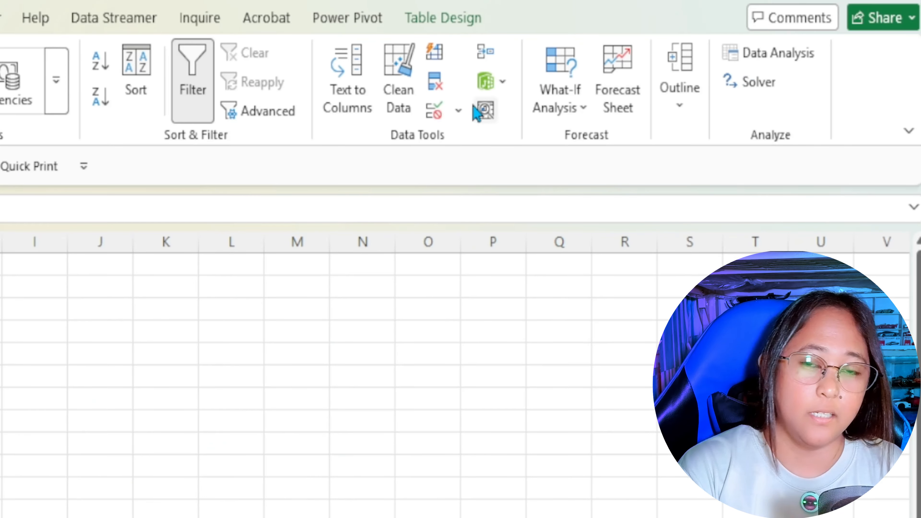
left_click(499, 91)
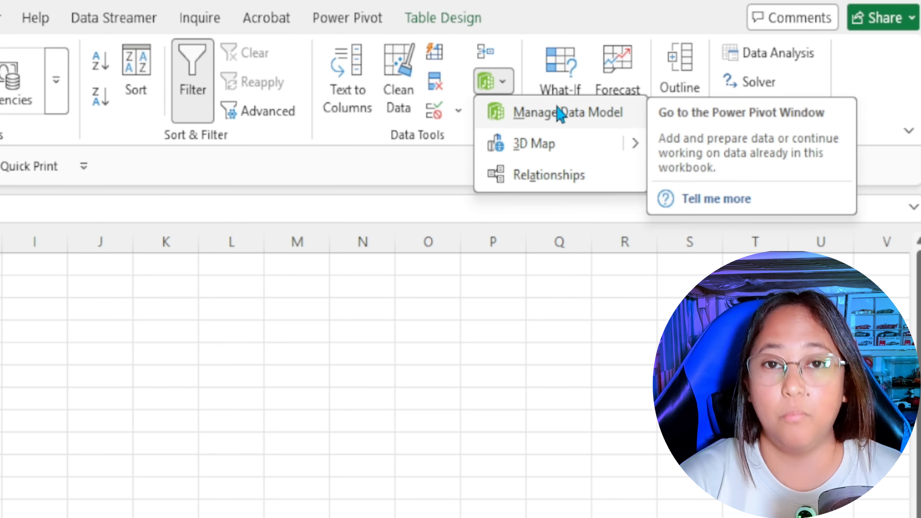
left_click(560, 114)
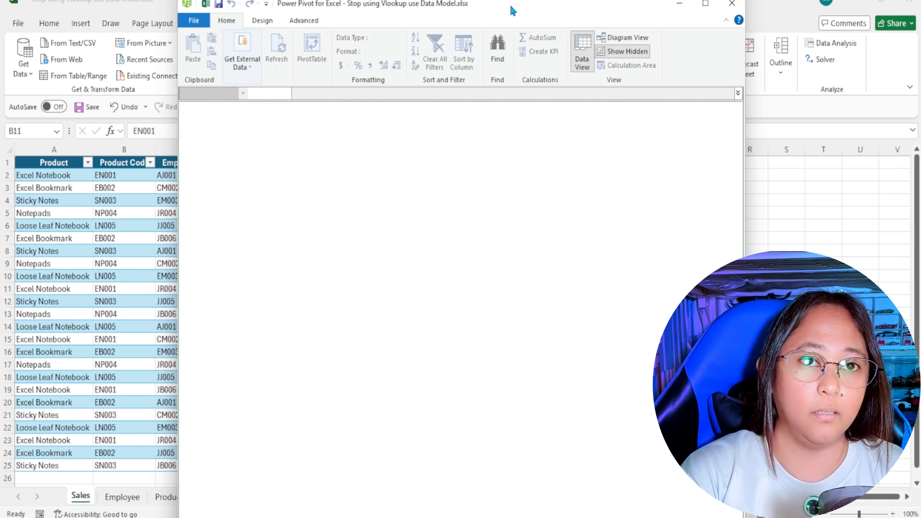
left_click_drag(512, 10, 385, 13)
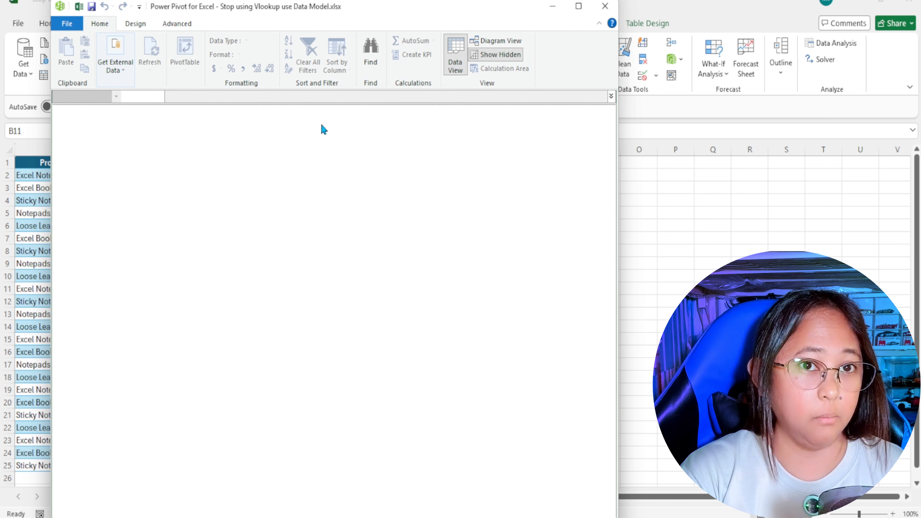
left_click(487, 44)
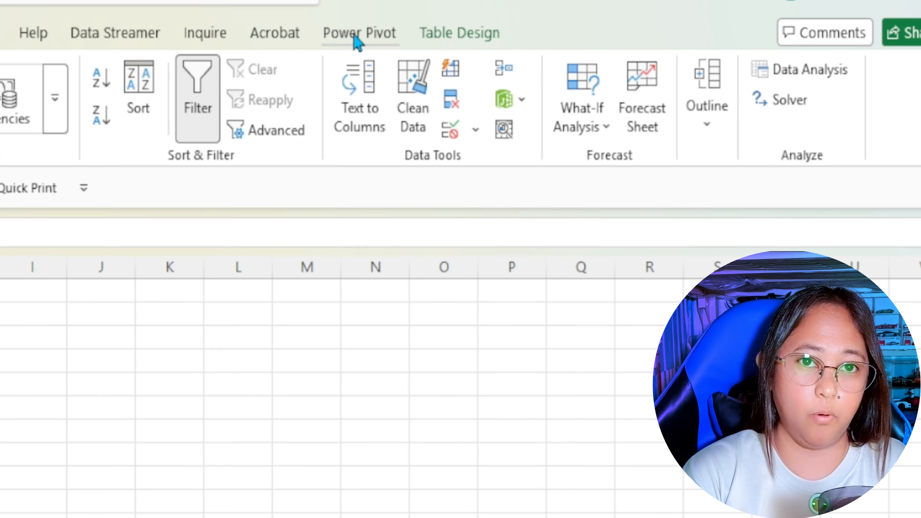
Add the Sales table to the Power Pivot data model and move its window off the worksheet's first columns.
left_click(358, 41)
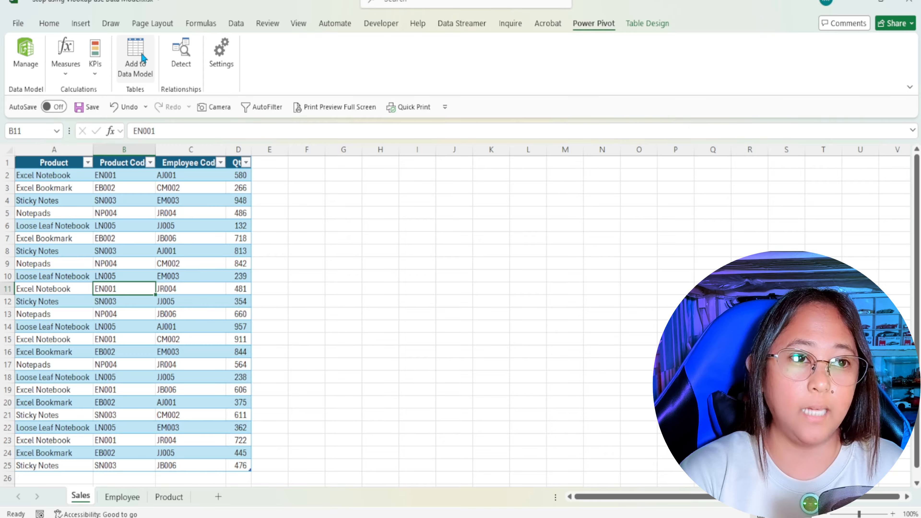
left_click(135, 68)
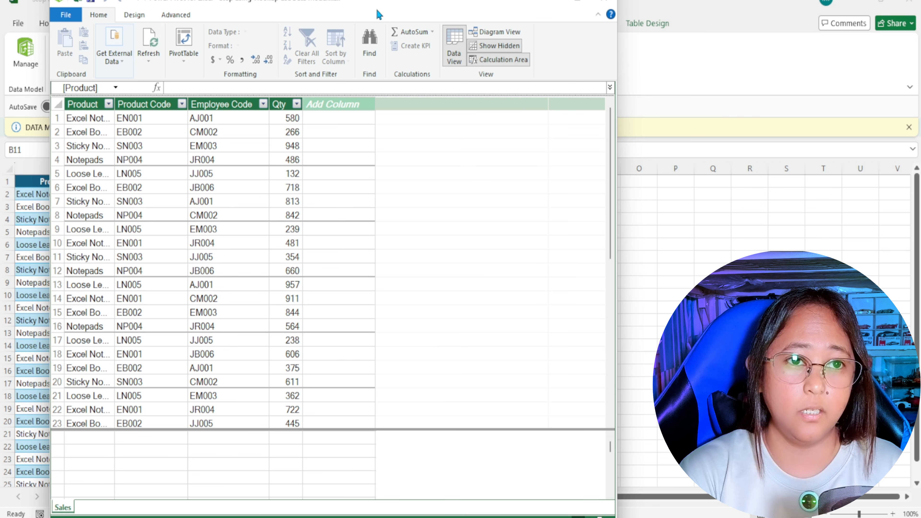
left_click_drag(378, 15, 488, 27)
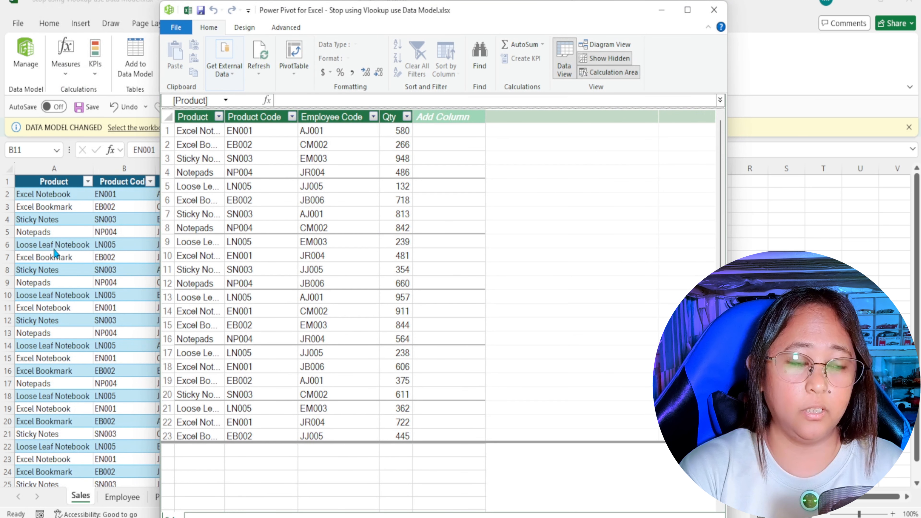
Return to the workbook's Employee sheet and add the Employee table to the Power Pivot data model.
left_click_drag(426, 26, 421, 9)
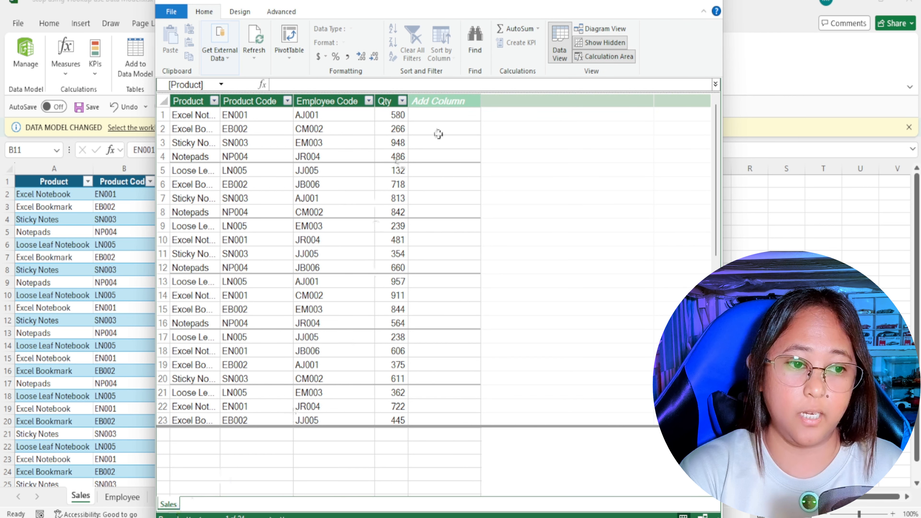
left_click_drag(493, 6, 633, 9)
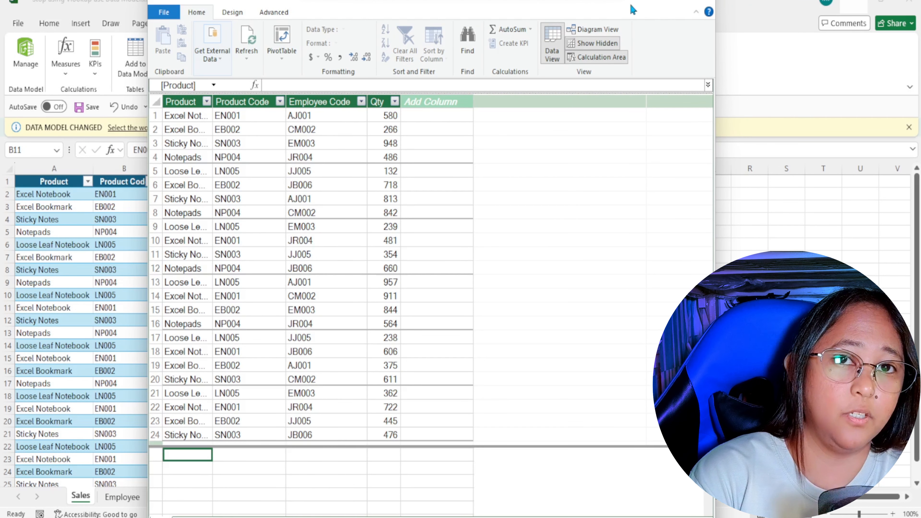
left_click(647, 2)
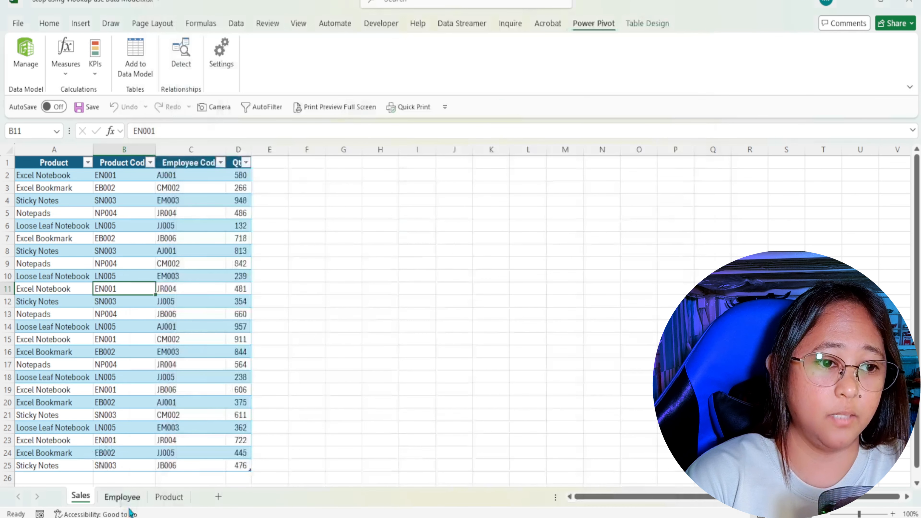
left_click(122, 496)
left_click(54, 197)
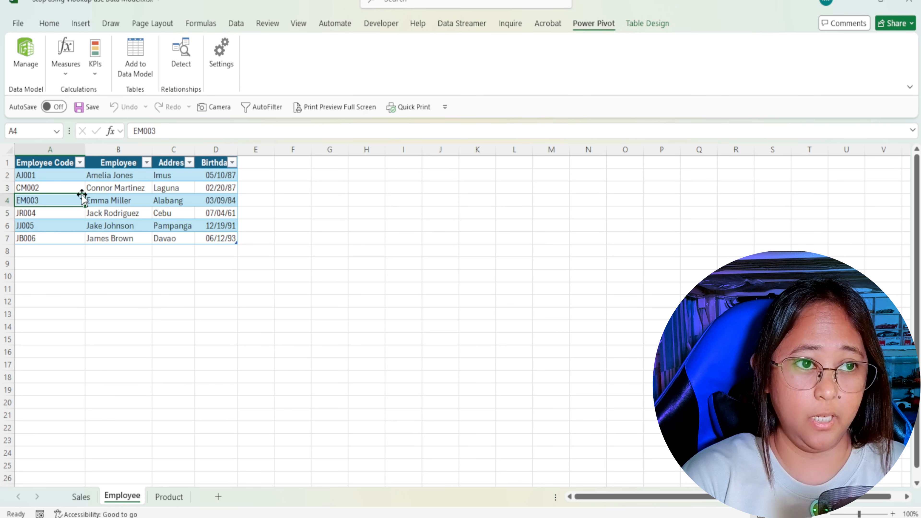
left_click(133, 53)
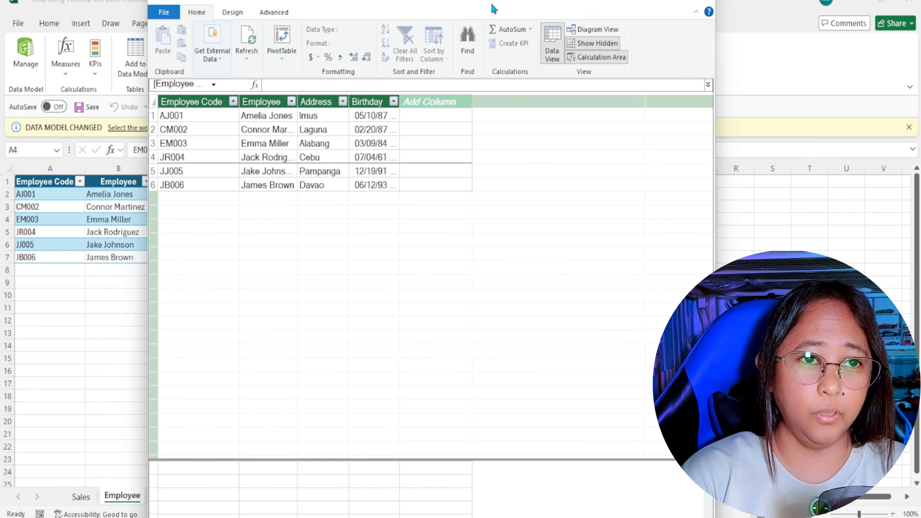
left_click_drag(493, 9, 493, 2)
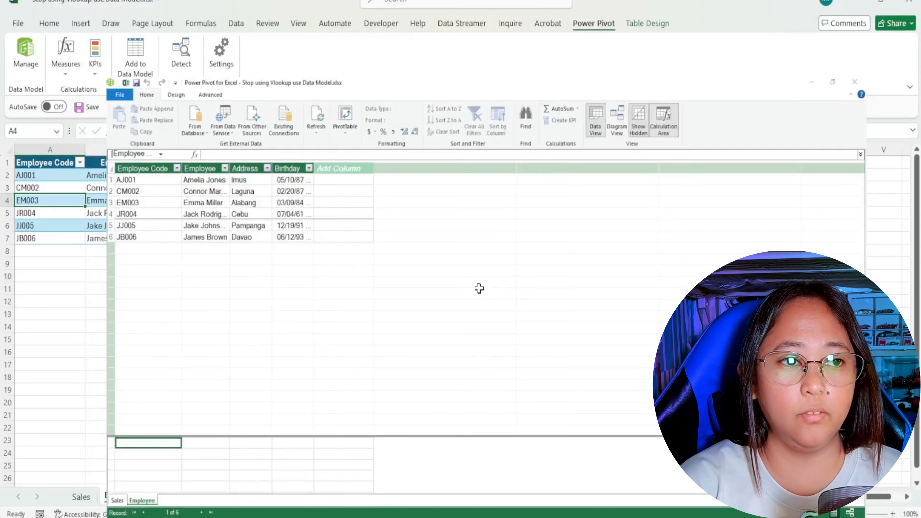
Go back to the workbook's Product sheet and add the Product table to the data model.
key("alt+Tab")
left_click(169, 495)
left_click(37, 211)
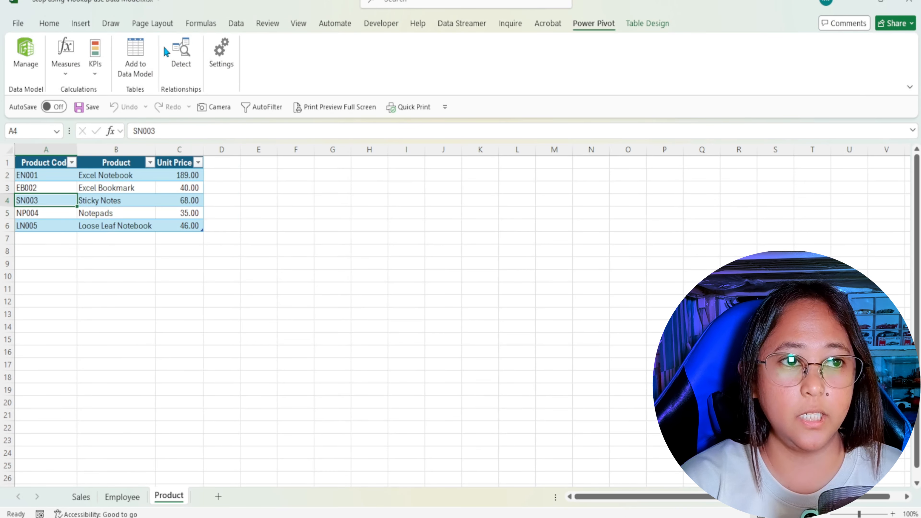
left_click(135, 56)
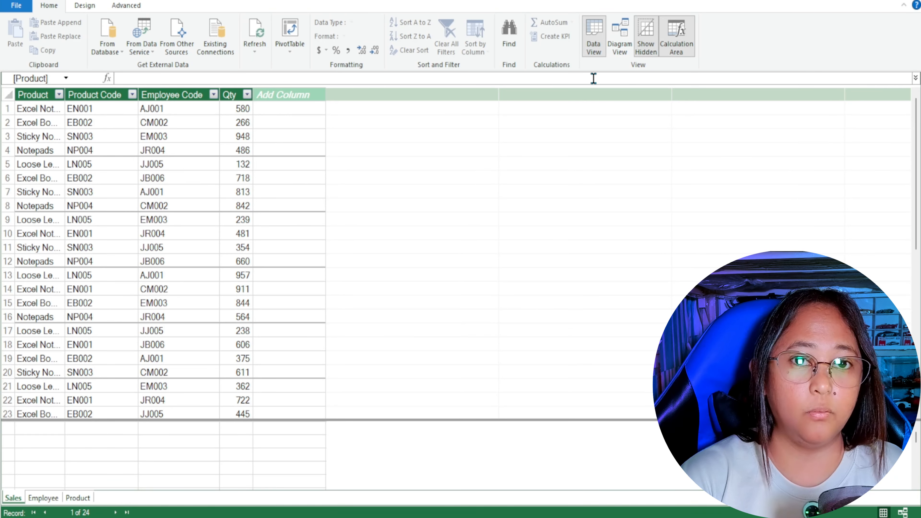
Show the data model as a diagram, place the Employee table below the other two and shift Product closer to Sales.
left_click(619, 44)
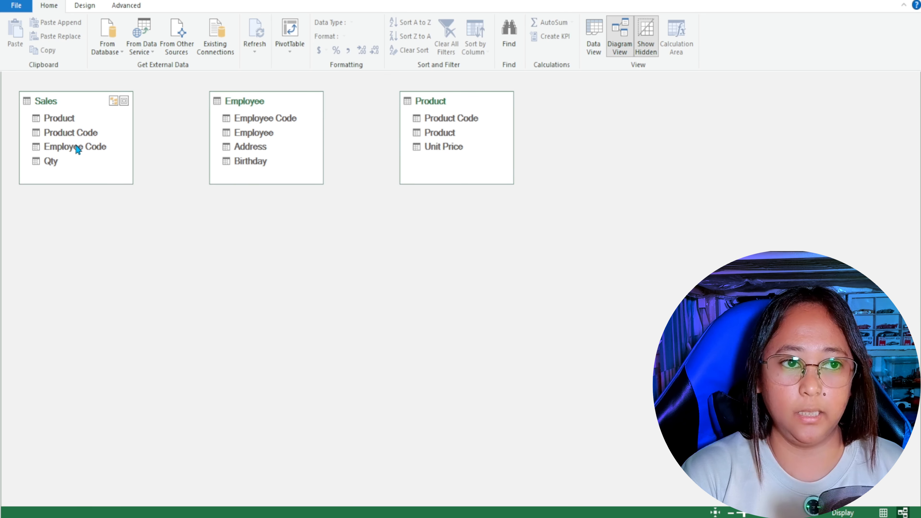
left_click_drag(276, 103, 247, 286)
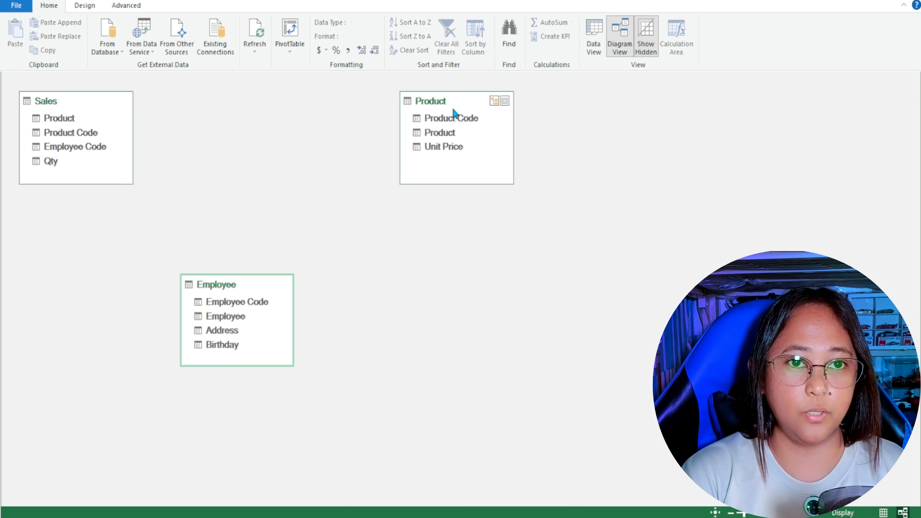
left_click_drag(465, 104, 399, 103)
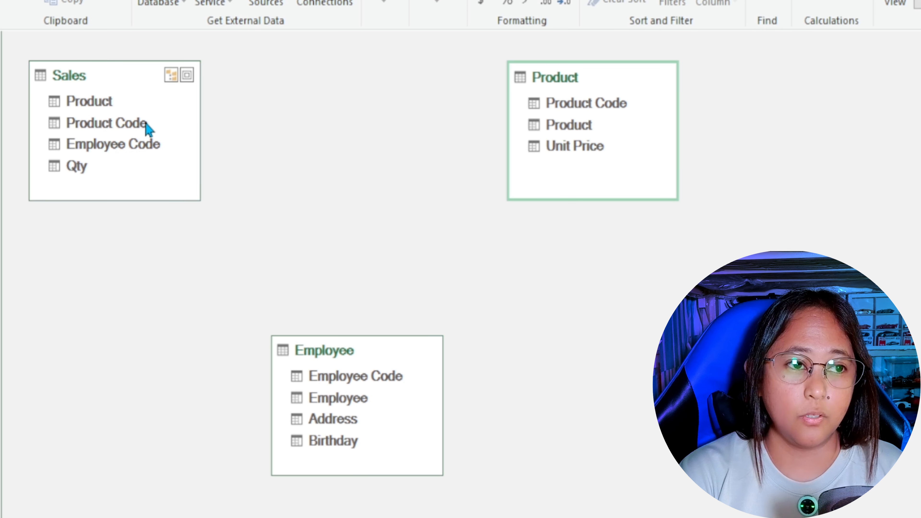
Relate Sales to Product through Product Code and Sales to Employee through Employee Code.
left_click_drag(149, 128, 548, 100)
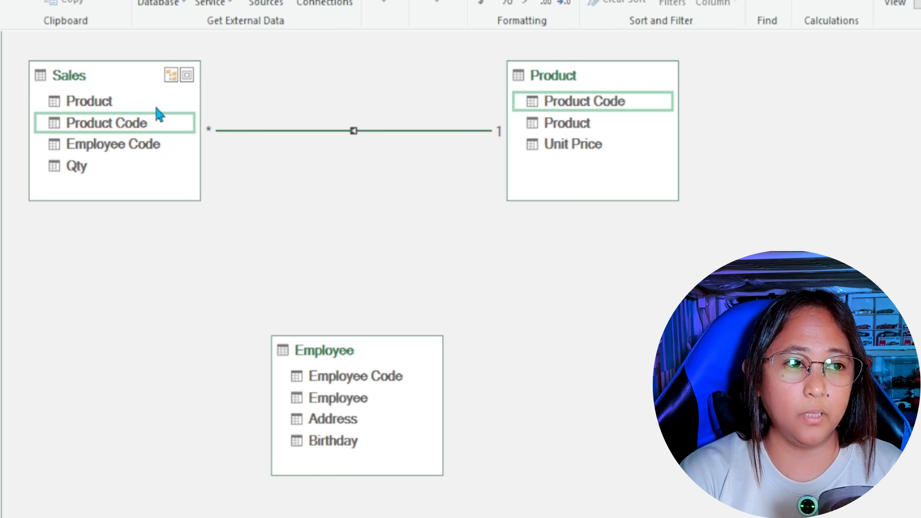
left_click(70, 158)
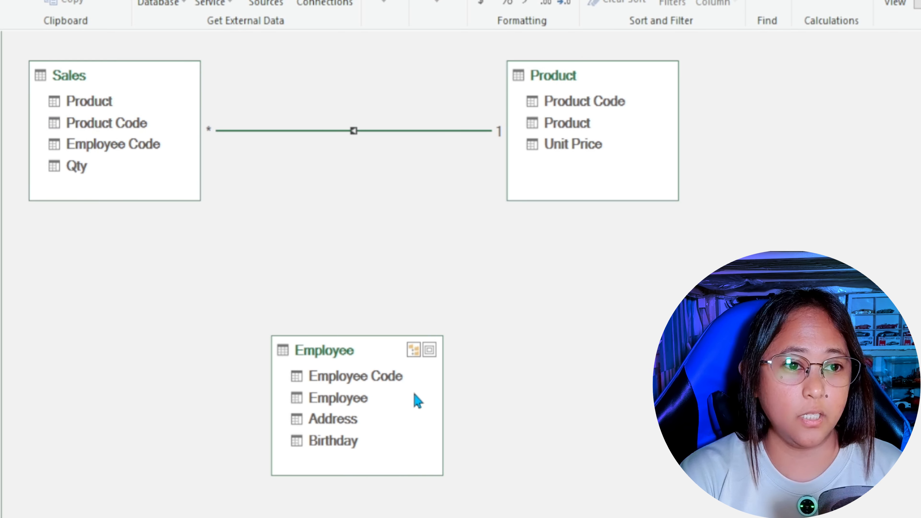
left_click_drag(169, 155, 375, 379)
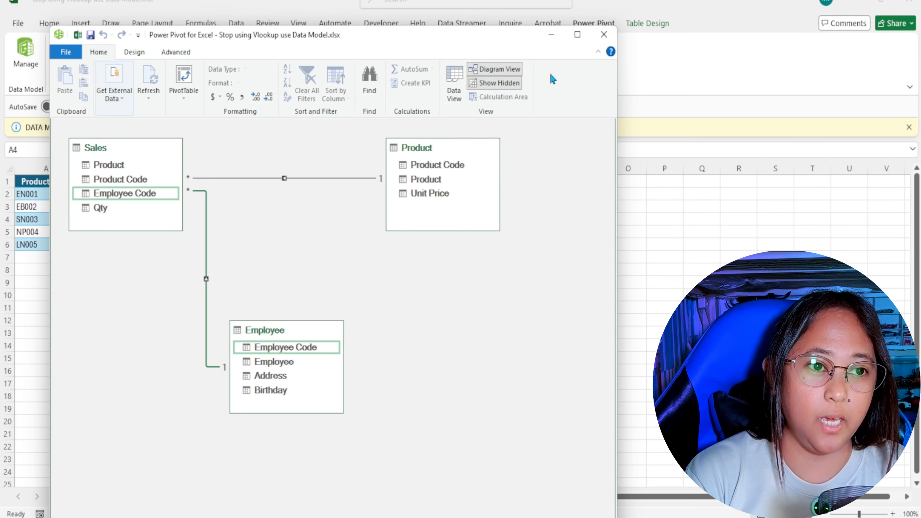
Return to the workbook and insert a PivotTable from the data model on a new worksheet.
left_click(550, 35)
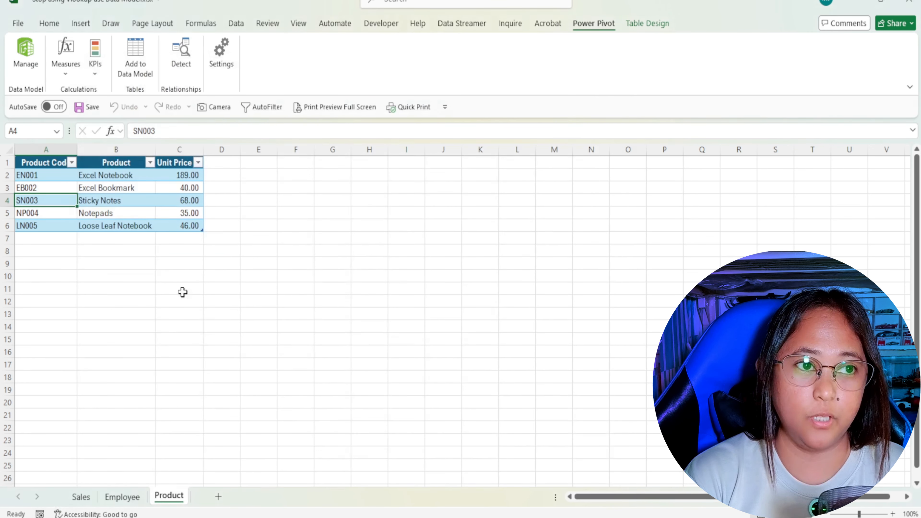
left_click(16, 68)
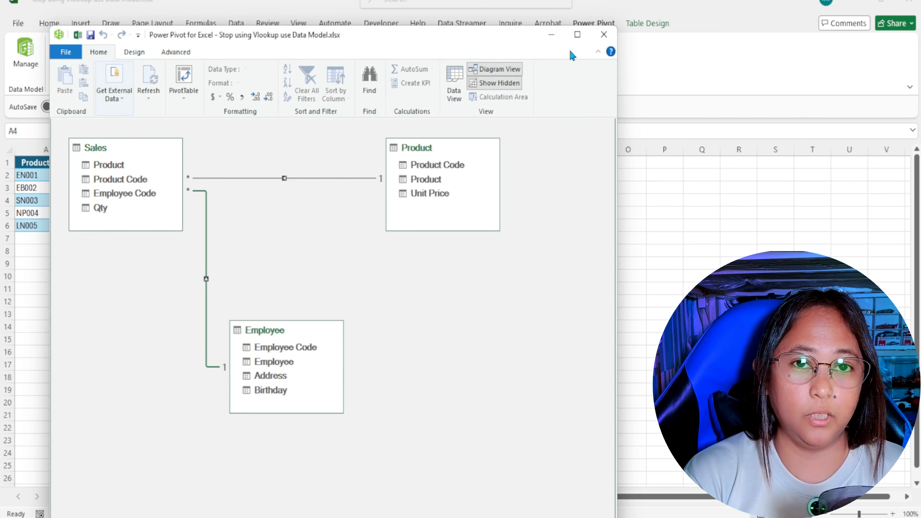
left_click(551, 37)
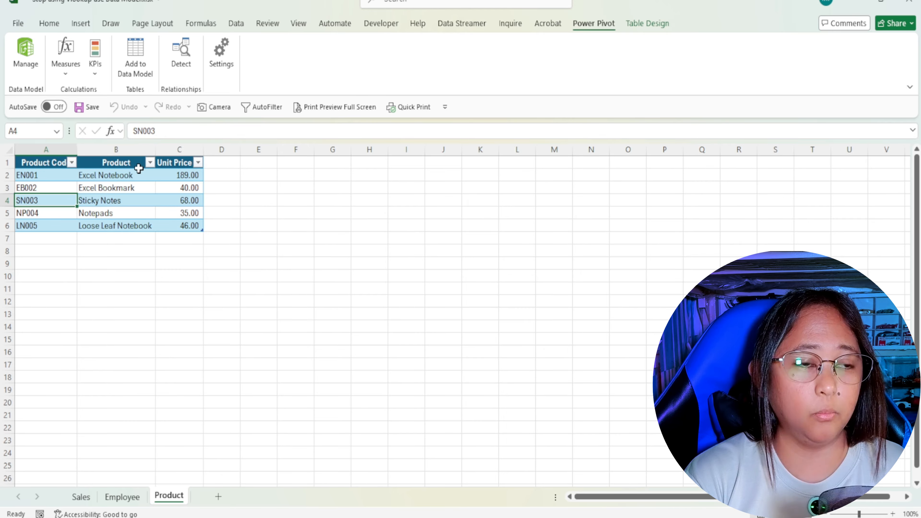
left_click(80, 24)
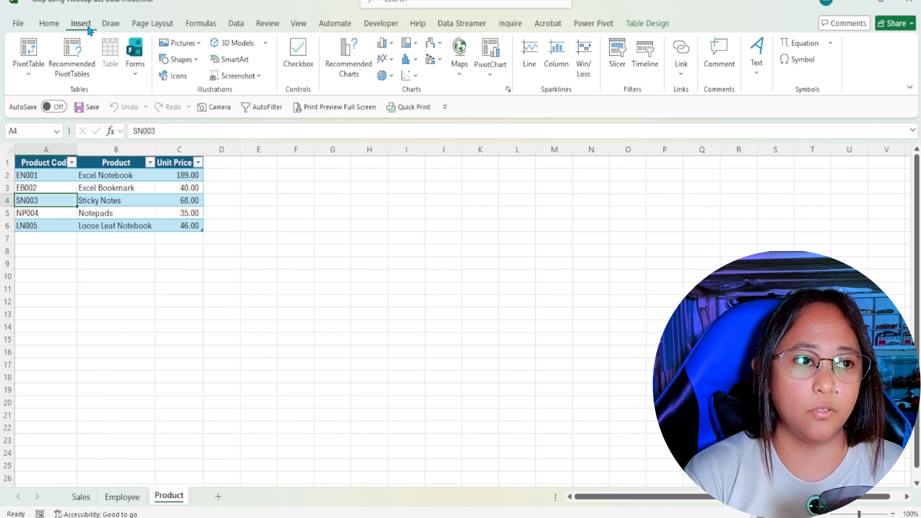
left_click(28, 71)
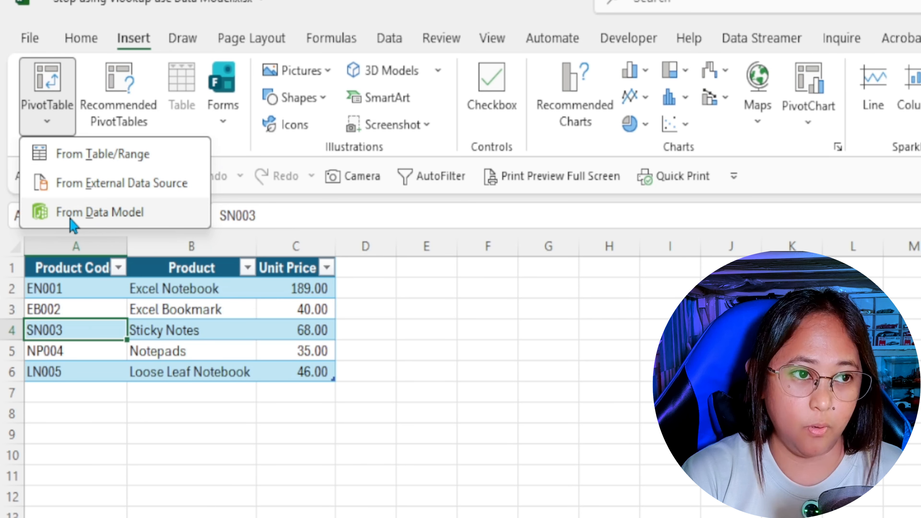
left_click(79, 214)
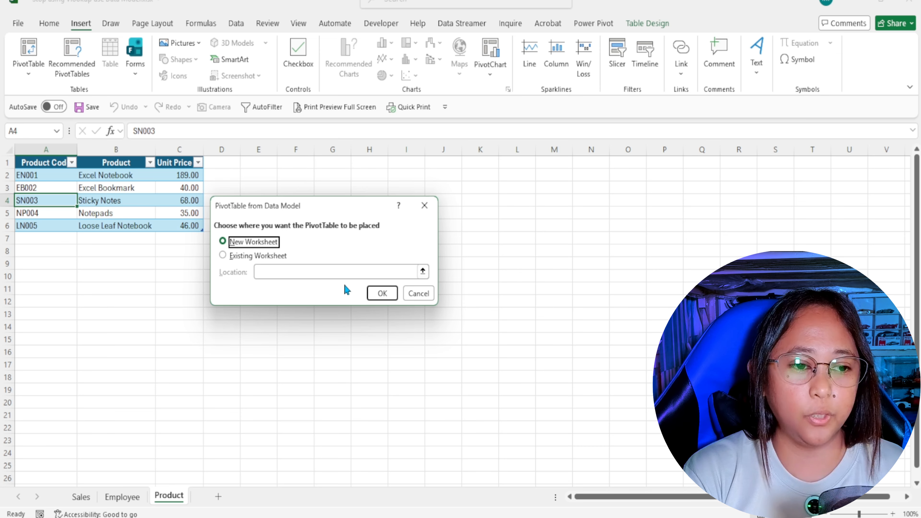
left_click(382, 295)
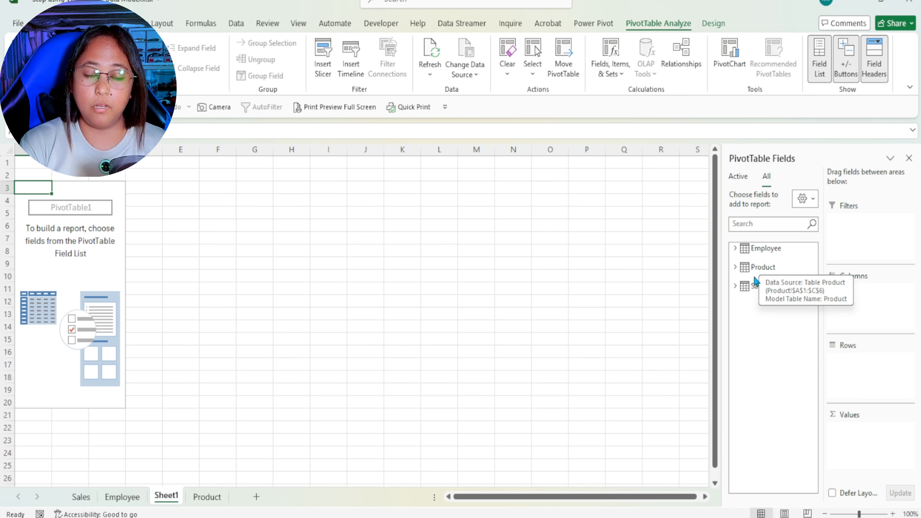
Build the PivotTable with Employee from the Employee table as columns, Product from the Product table as rows and Sales Qty as summed values.
left_click(735, 249)
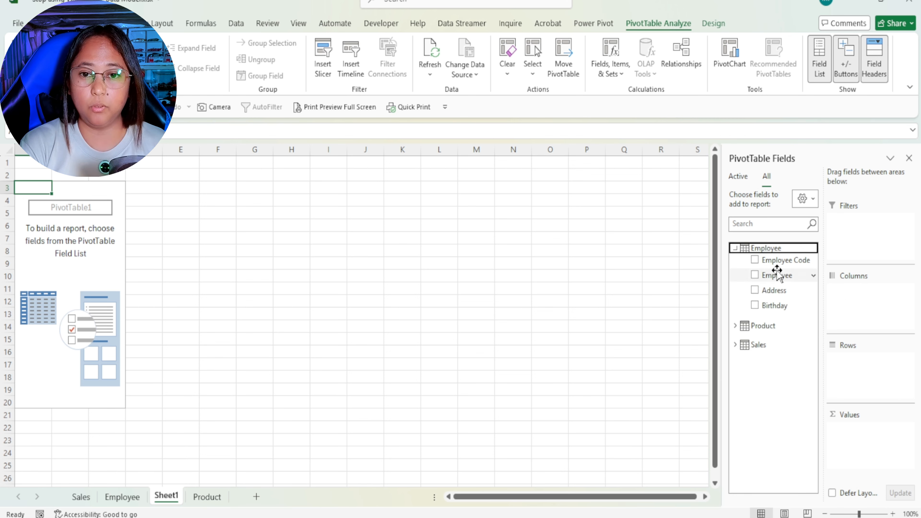
left_click(735, 326)
left_click(735, 388)
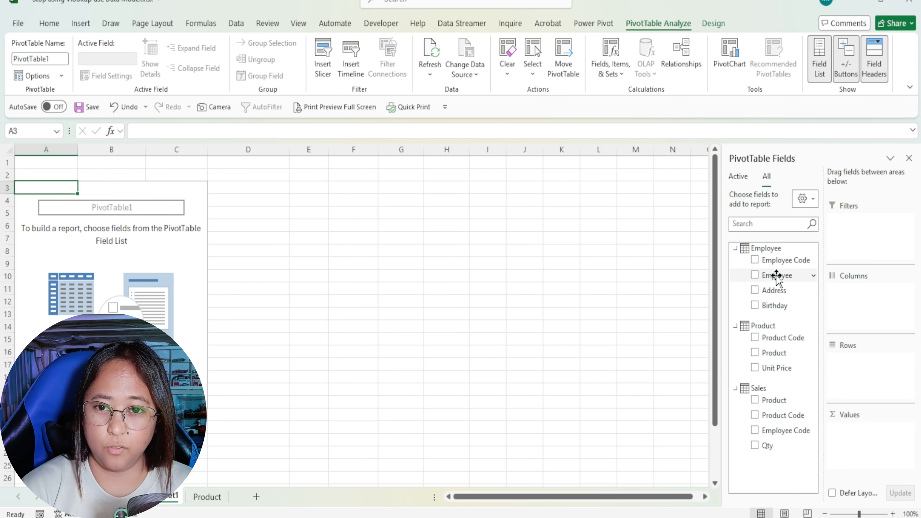
left_click_drag(776, 276, 862, 307)
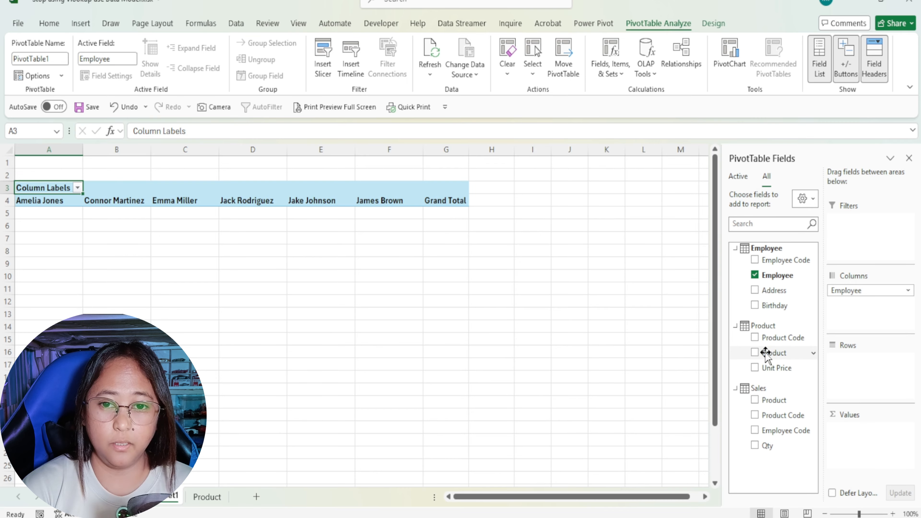
left_click_drag(765, 352, 856, 361)
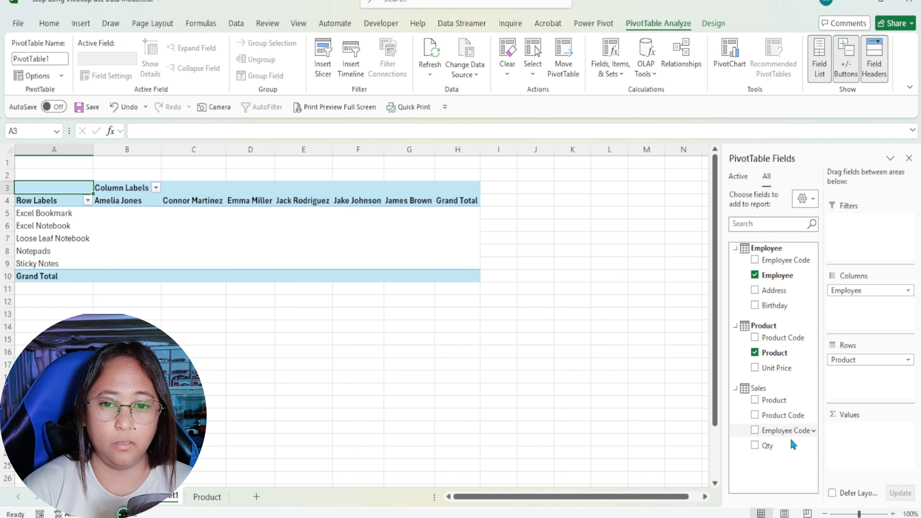
left_click_drag(793, 444, 853, 451)
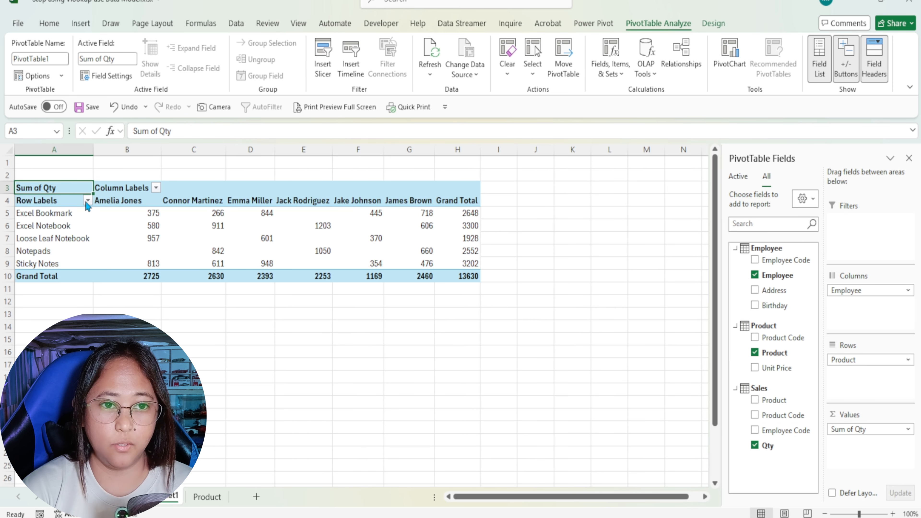
left_click(148, 228)
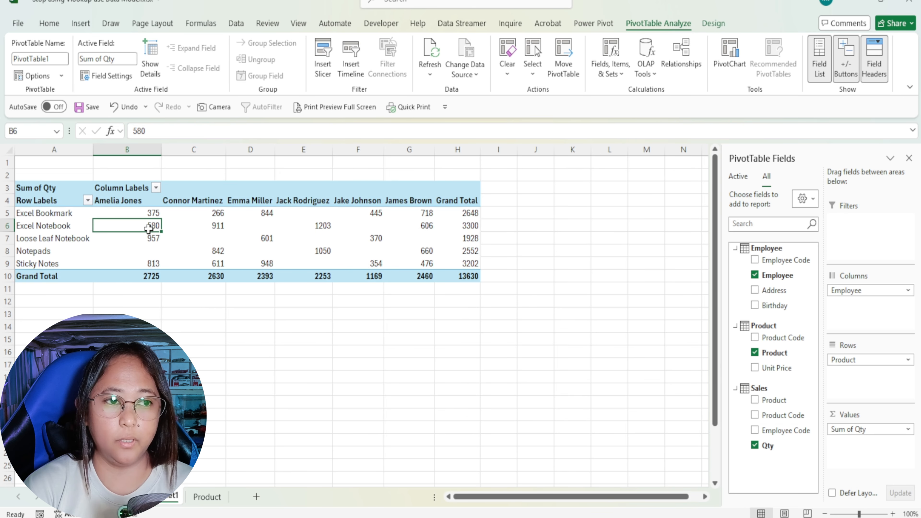
left_click_drag(59, 216, 60, 258)
left_click_drag(134, 203, 412, 260)
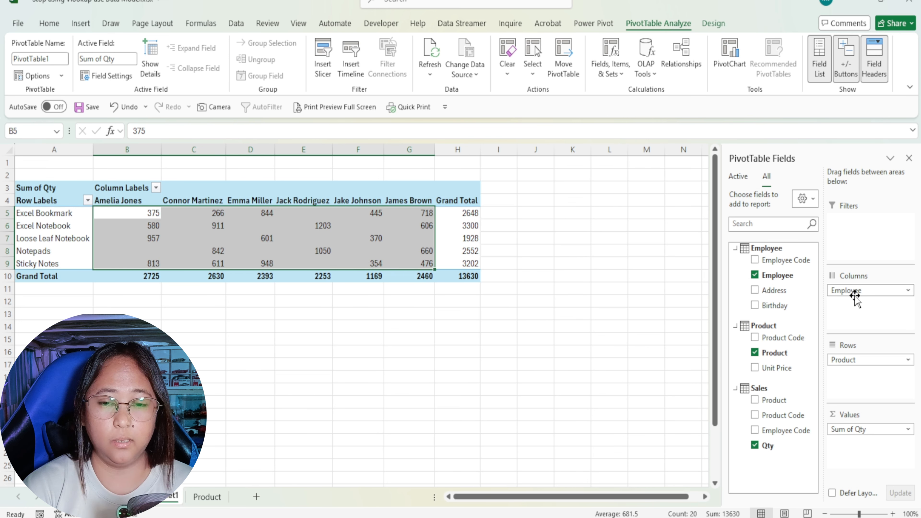
Move the PivotTable's Employee field from columns to rows and order it above Product.
left_click_drag(855, 292, 863, 377)
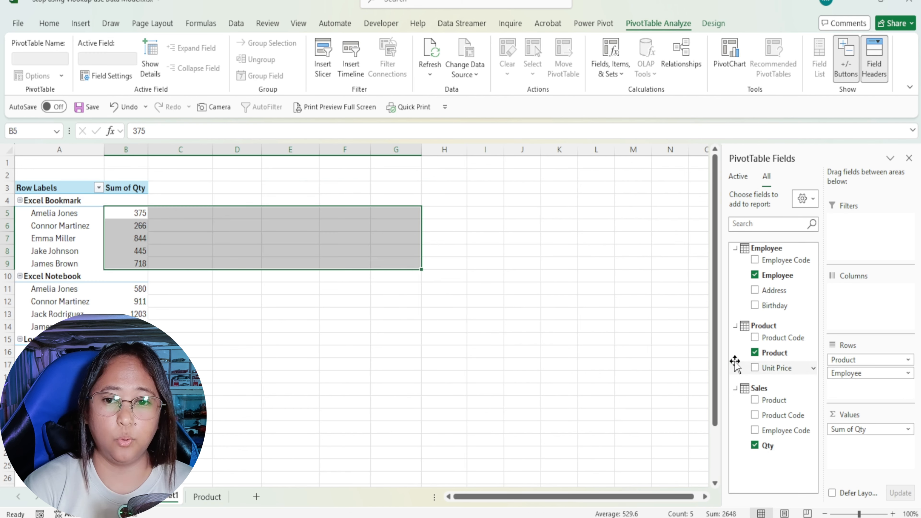
left_click_drag(802, 357, 870, 379)
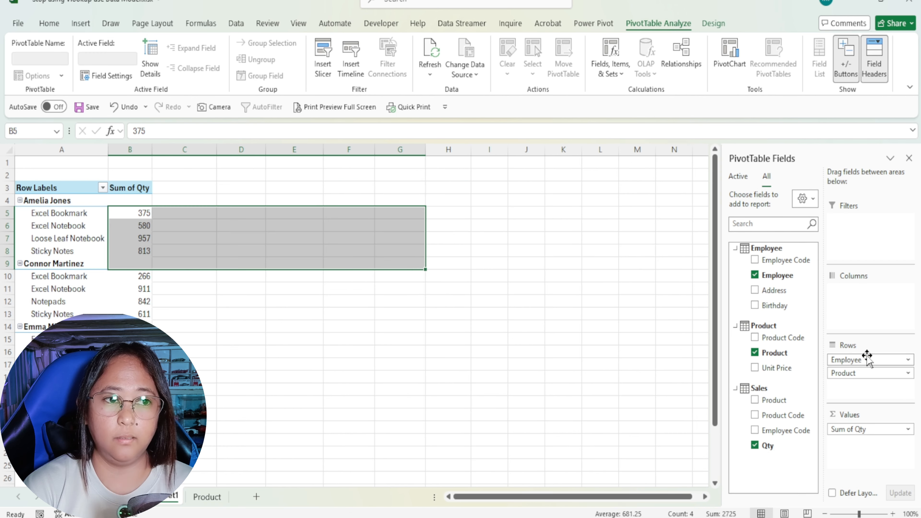
Change the PivotTable's report layout to Tabular Form.
left_click(85, 237)
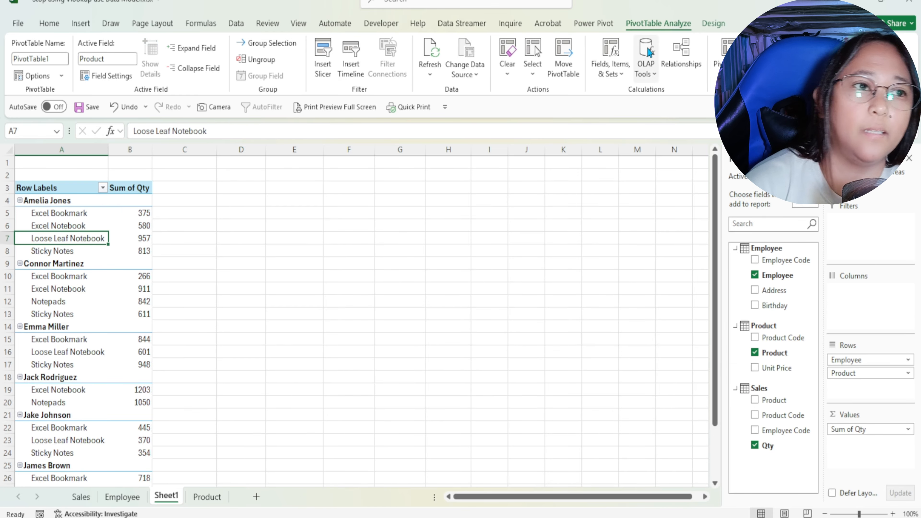
left_click(713, 24)
left_click(93, 69)
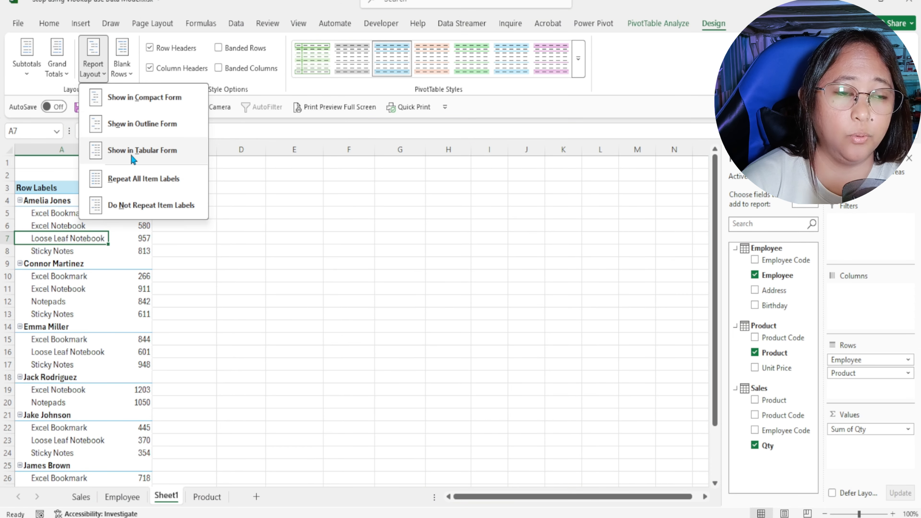
left_click(133, 159)
left_click(153, 213)
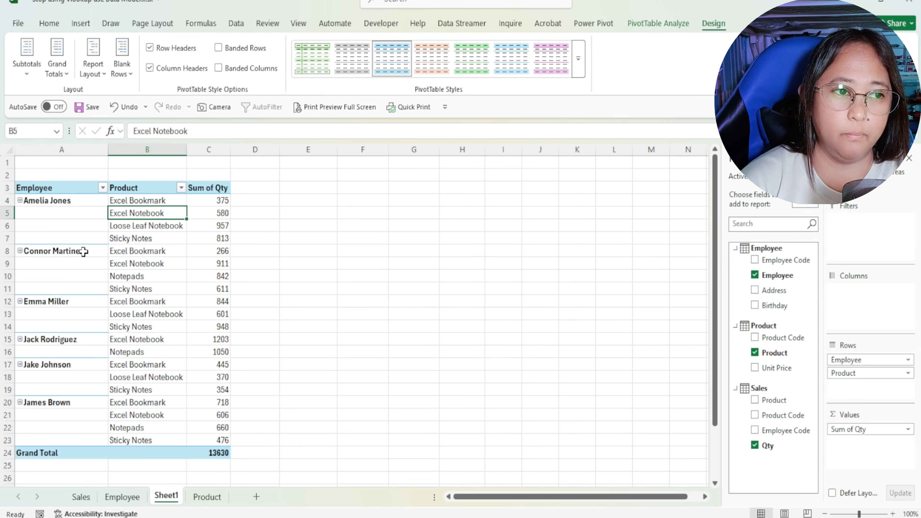
left_click(140, 363)
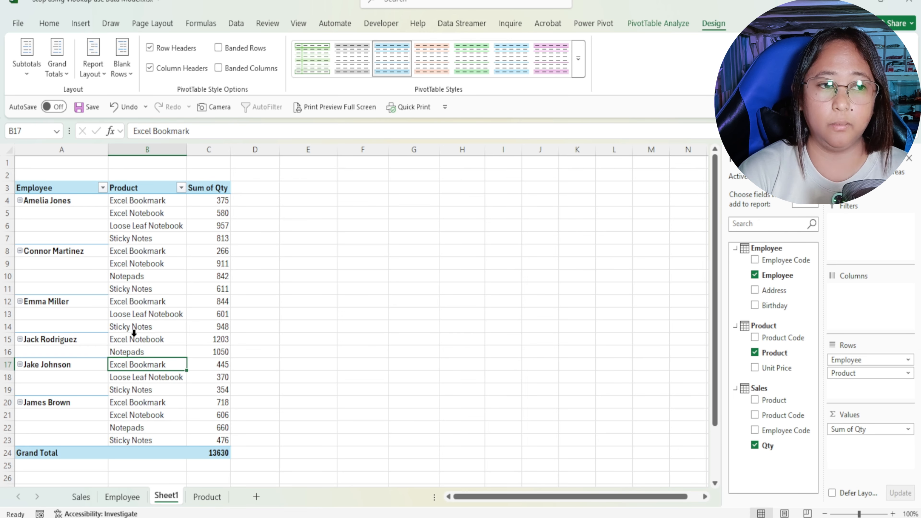
left_click(145, 264)
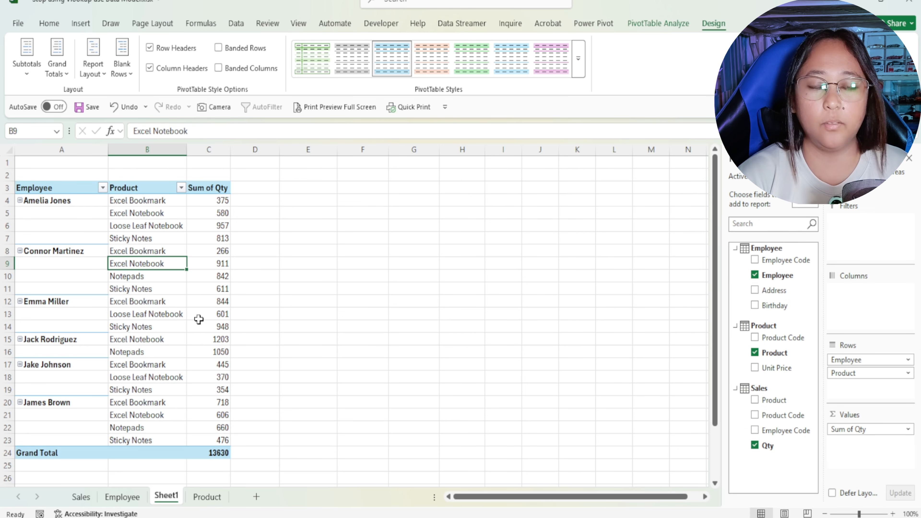
Move the PivotTable worksheet Sheet1 after the Product sheet and return to it.
mouse_move(198, 320)
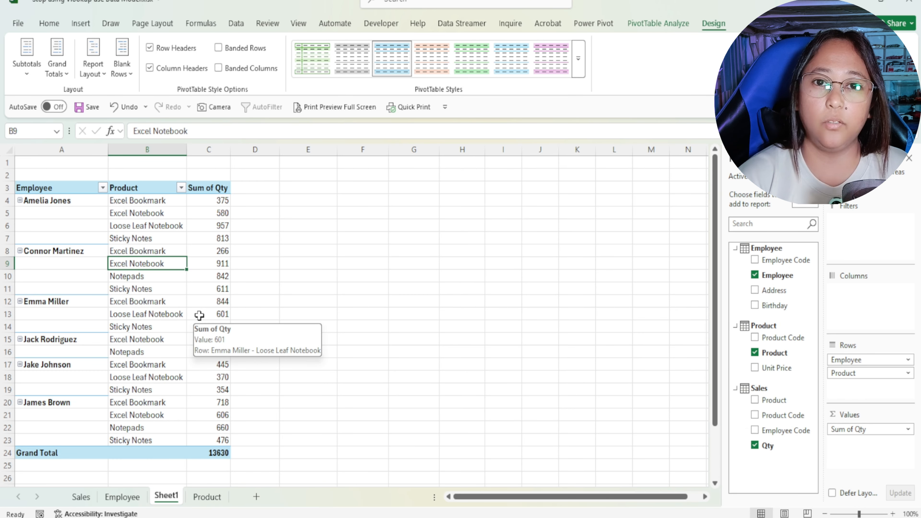
left_click(80, 497)
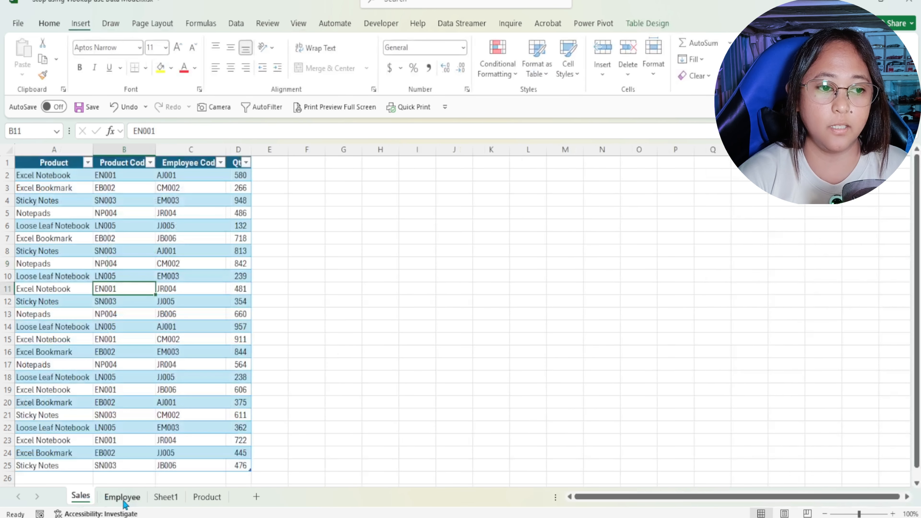
left_click(122, 497)
left_click(165, 497)
left_click_drag(233, 502, 234, 501)
left_click(131, 497)
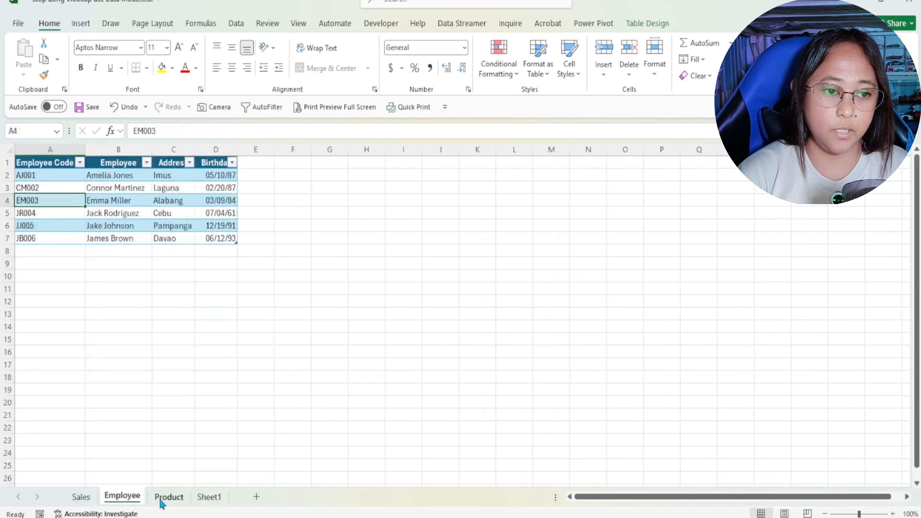
left_click(161, 502)
left_click(205, 499)
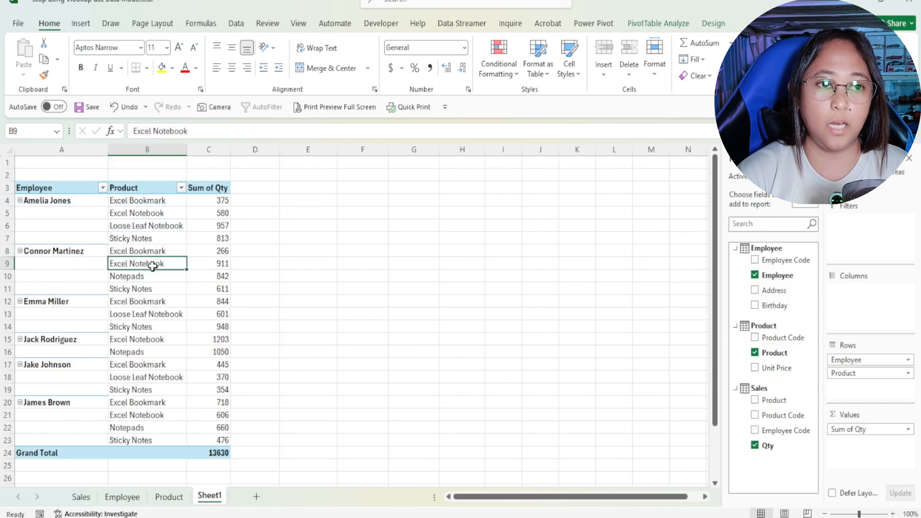
left_click(142, 304)
left_click(81, 497)
left_click(40, 365)
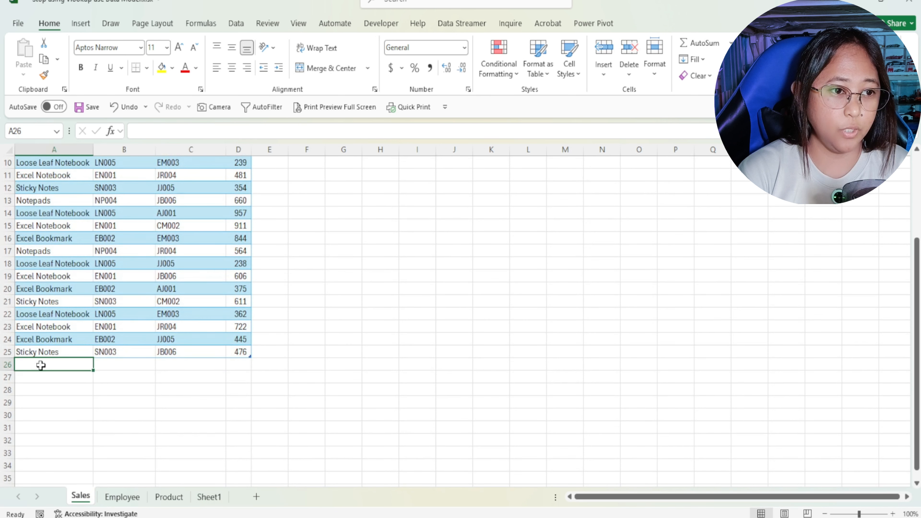
type("Excel")
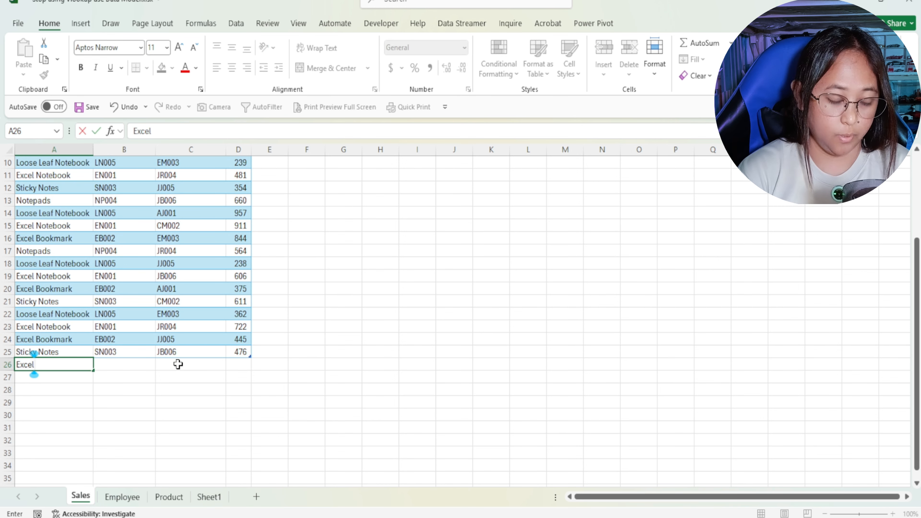
key("ctrl+z")
left_click(209, 496)
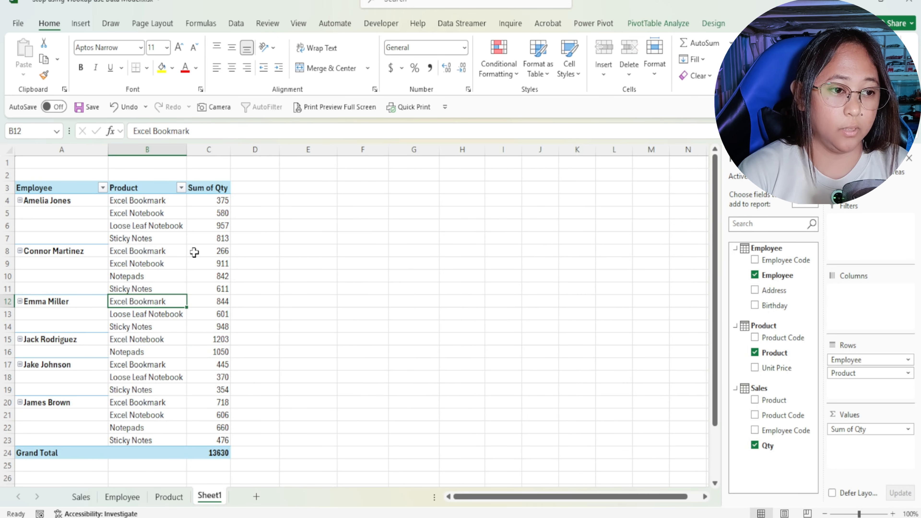
left_click(58, 205)
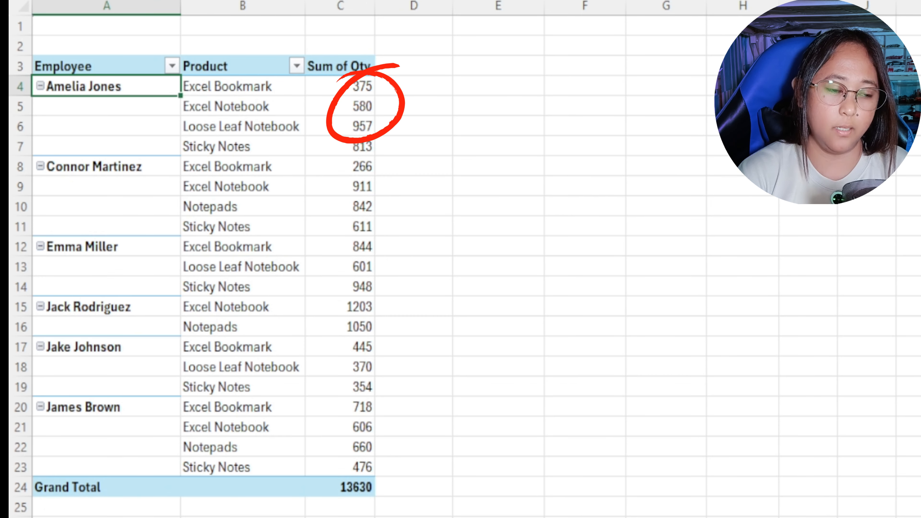
Add a row for Excel Notebook at the end of the Sales table and copy product code EN001 into it.
left_click(77, 495)
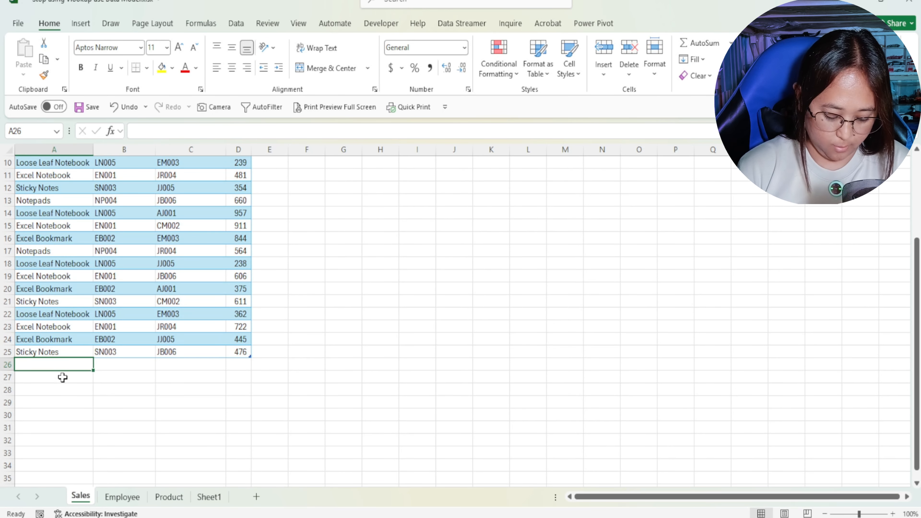
type("Excel Noteb")
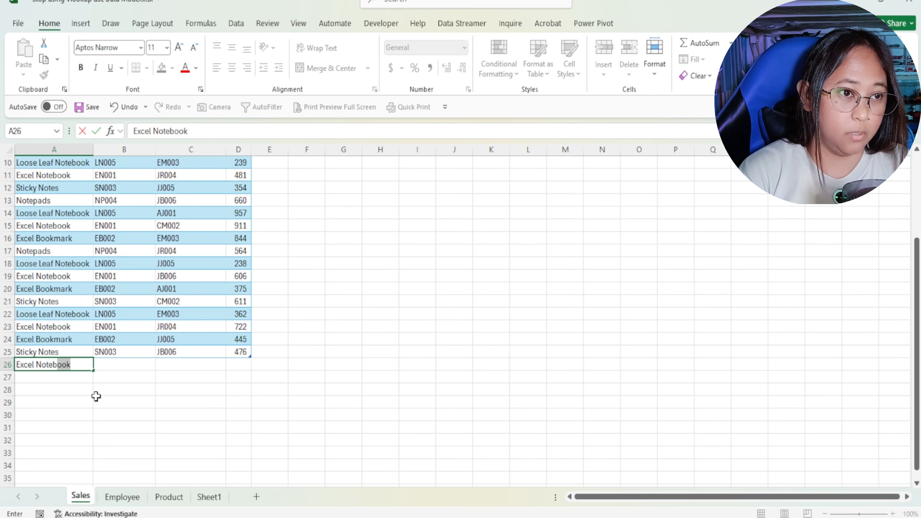
left_click(123, 175)
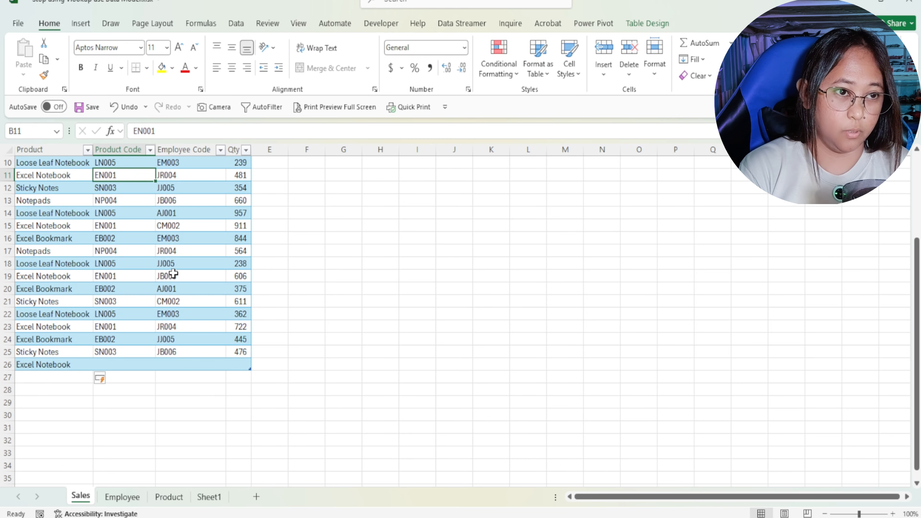
scroll(154, 379, "up", 3)
scroll(154, 378, "down", 2)
key("ctrl+c")
left_click(119, 404)
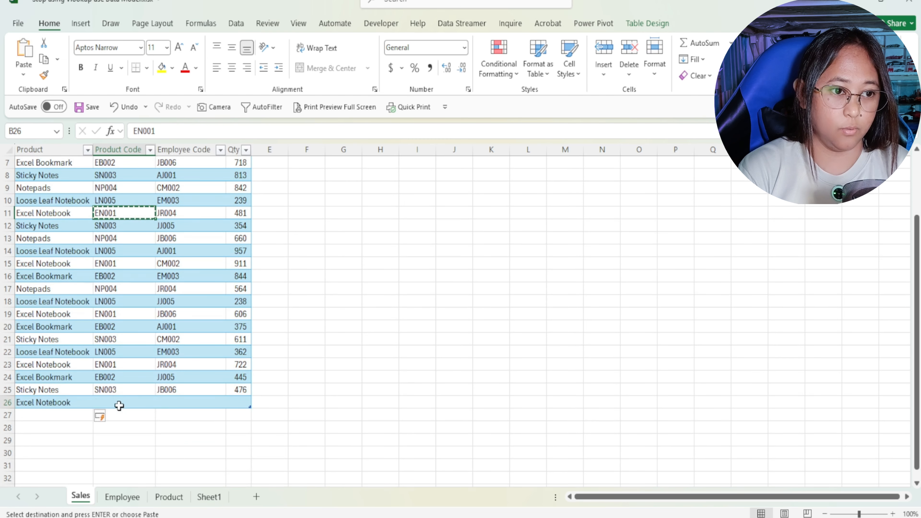
key("ctrl+v")
Copy the first employee's code from the Employee table into the new Sales row's Employee Code cell.
scroll(163, 399, "up", 2)
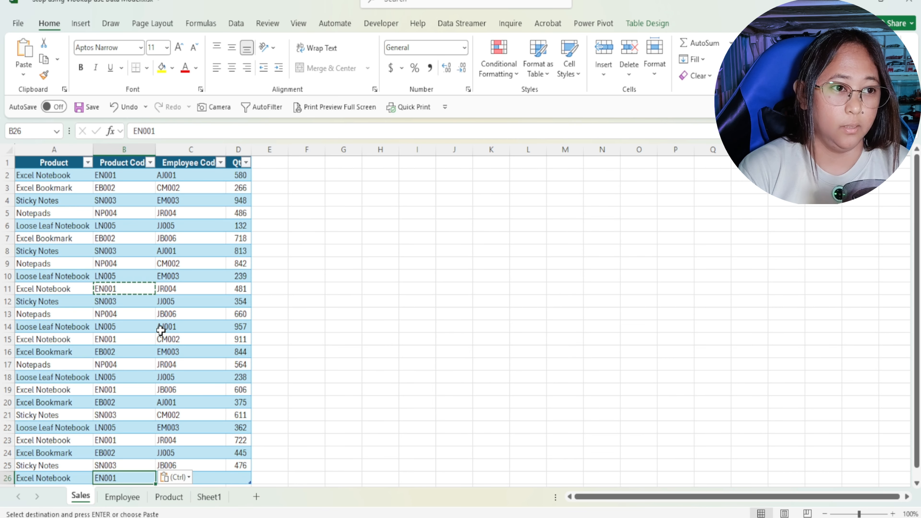
left_click(121, 497)
left_click(53, 175)
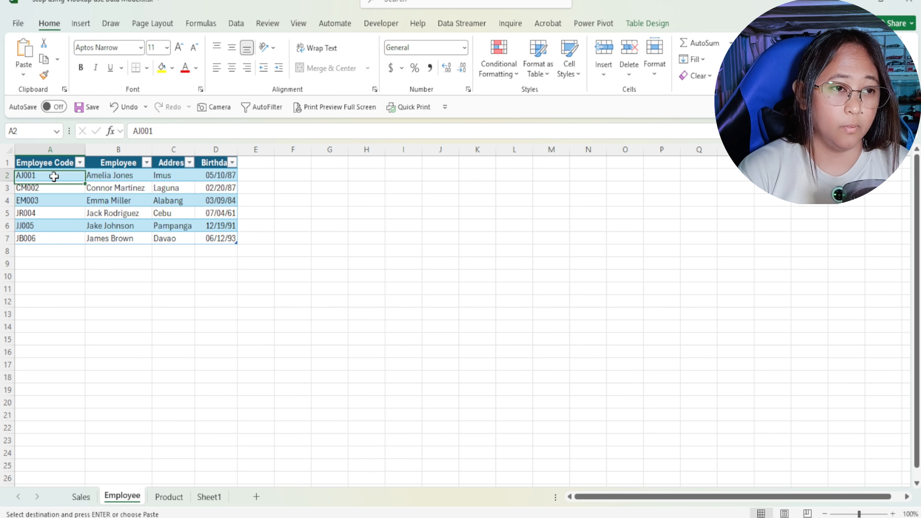
left_click(80, 496)
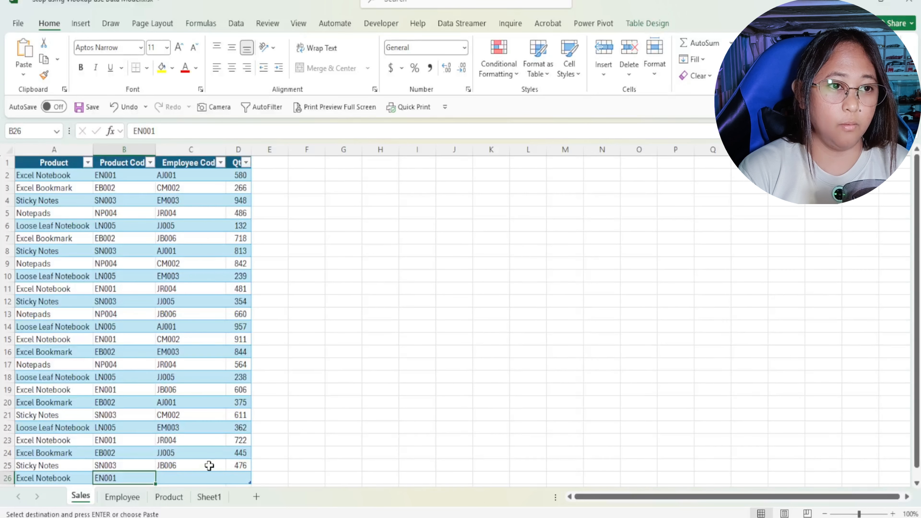
scroll(209, 465, "down", 1)
left_click(201, 442)
key("ctrl+v")
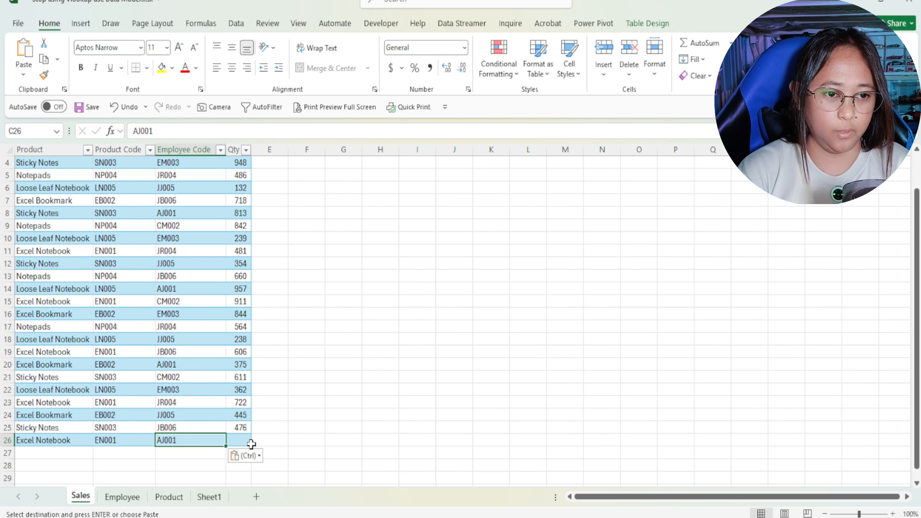
Set the new Sales row's Qty to 500 and undo the extra blank table row below it.
key("Tab")
type("500")
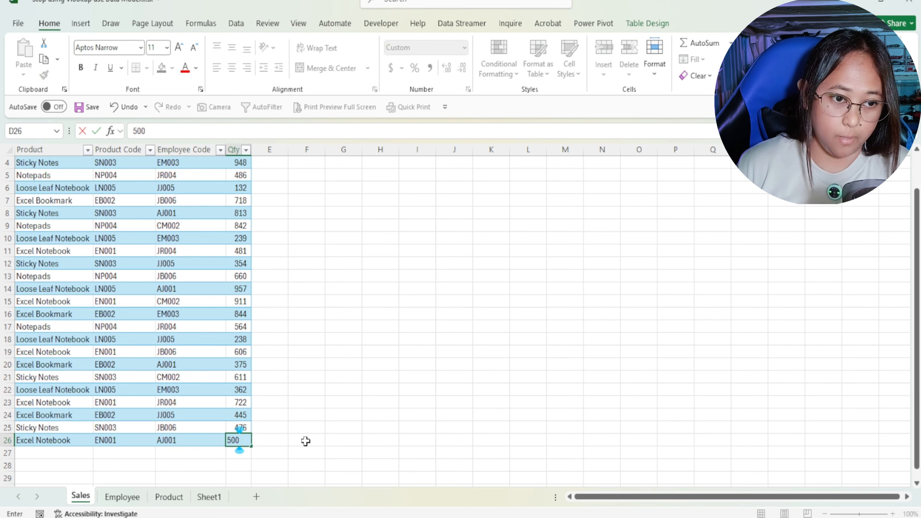
key("Tab")
scroll(170, 466, "down", 2)
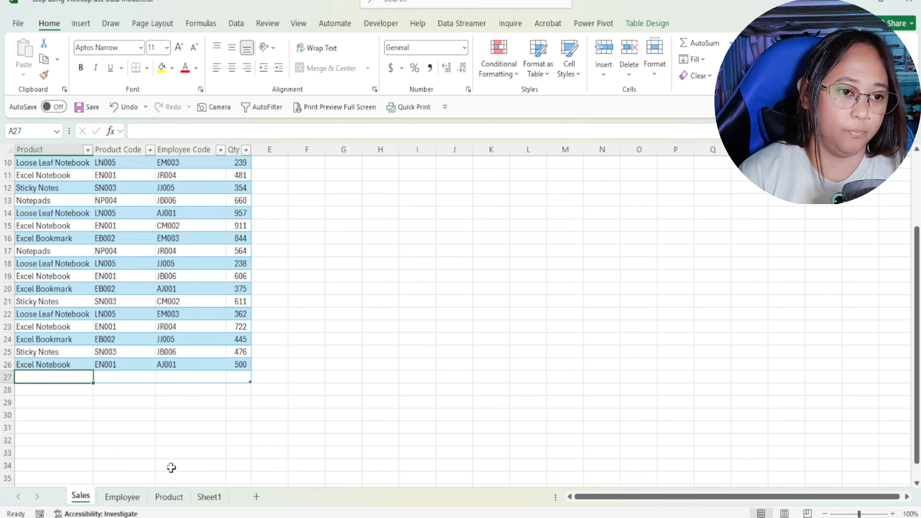
left_click(199, 361)
key("ctrl+z")
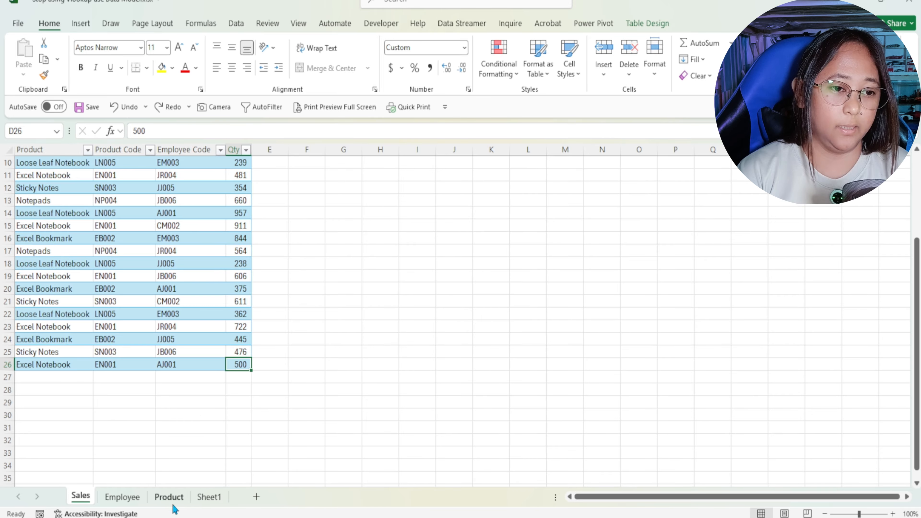
Refresh all data for the PivotTable on Sheet1.
left_click(208, 497)
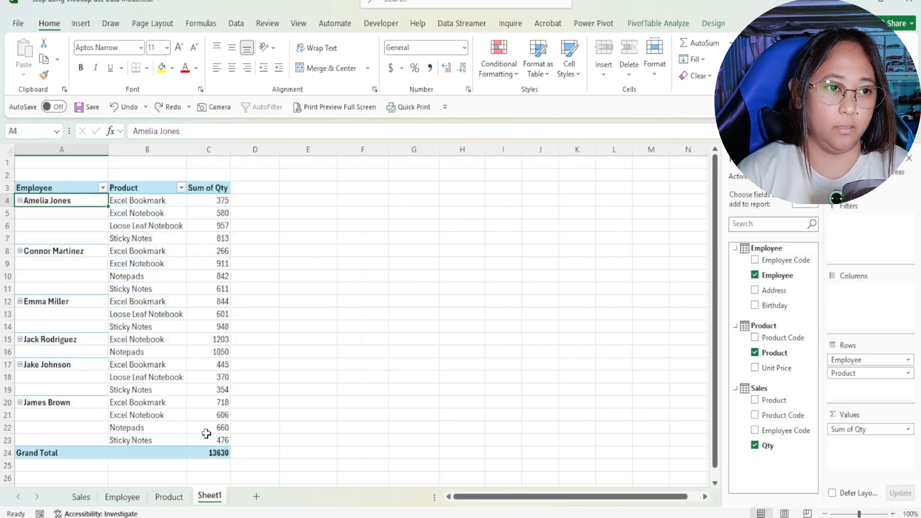
left_click(671, 25)
left_click(431, 74)
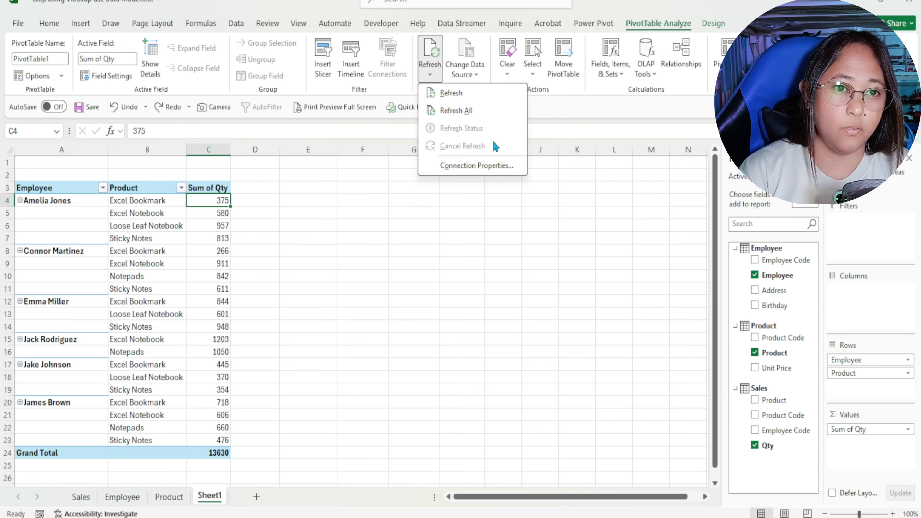
left_click(471, 110)
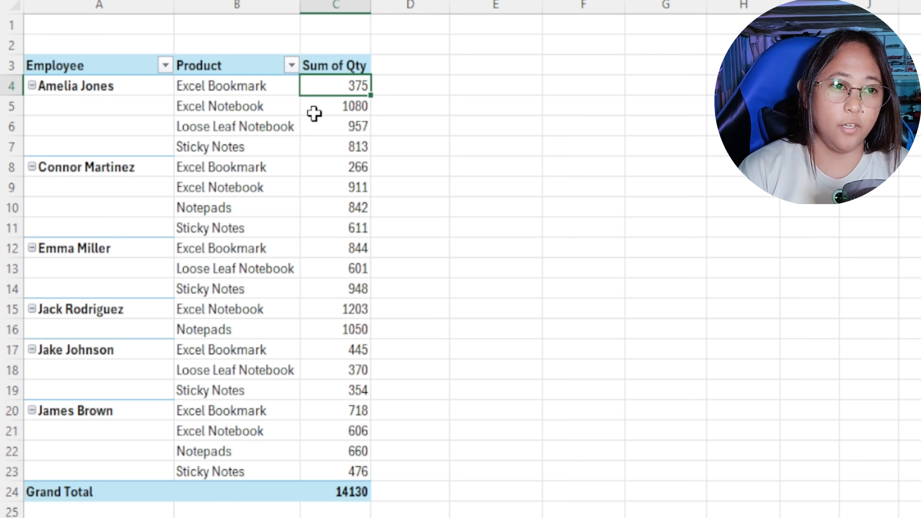
Examine the first employee's Excel Notebook quantity in the refreshed PivotTable.
left_click(195, 215)
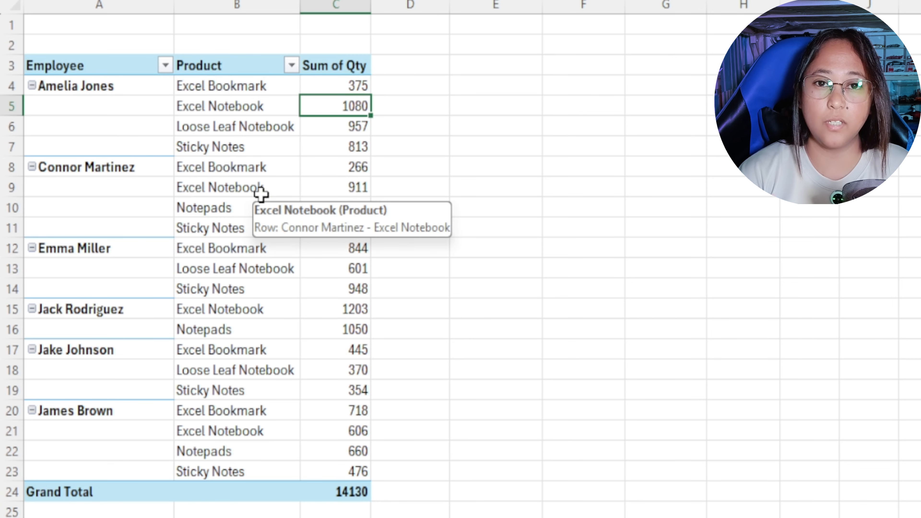
key("Left")
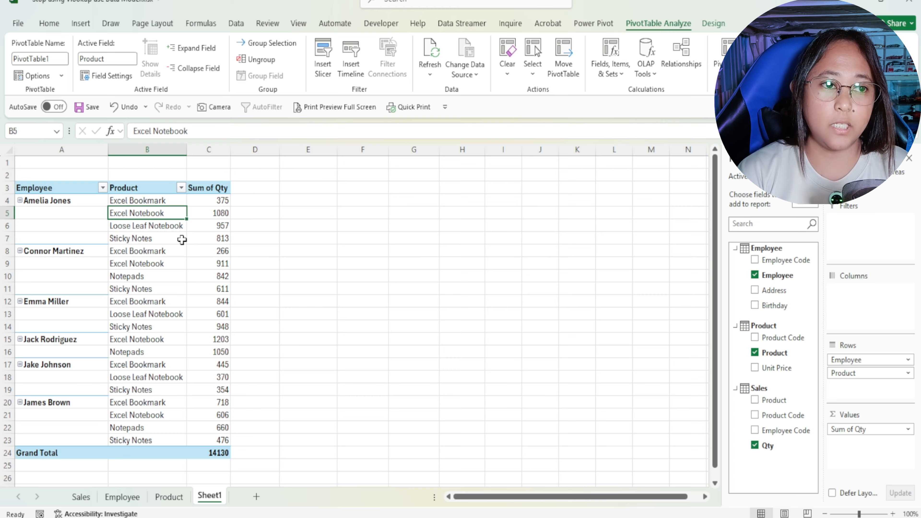
key("Right")
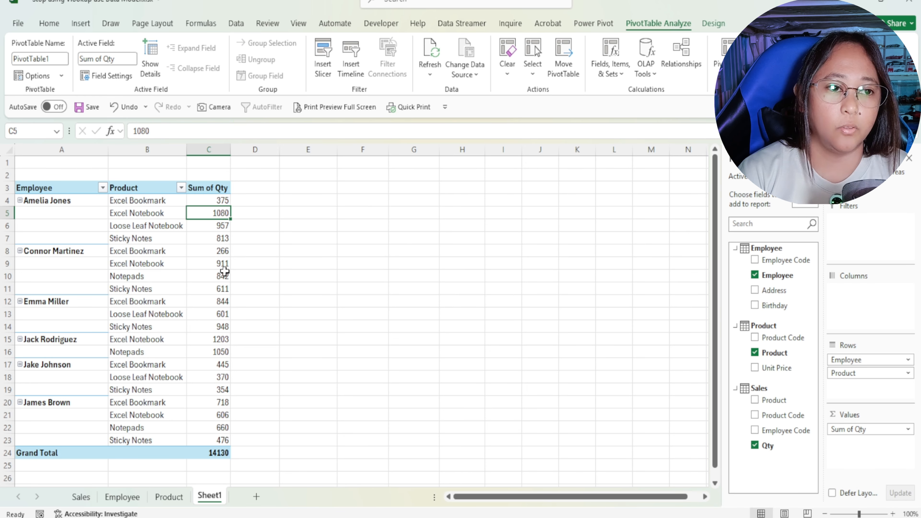
key("Down")
key("Down")
key("Down")
key("Down")
left_click(205, 209)
Compare the Sales table's Qty column and the Product table's Unit Price column with the PivotTable's quantities.
key("ctrl+Page_Up")
key("ctrl+Page_Up")
key("ctrl+Page_Up")
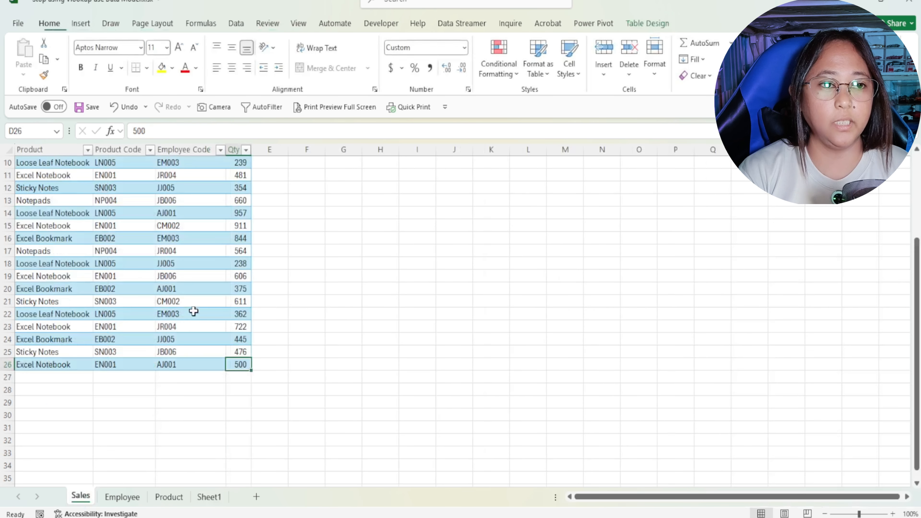
left_click(192, 213)
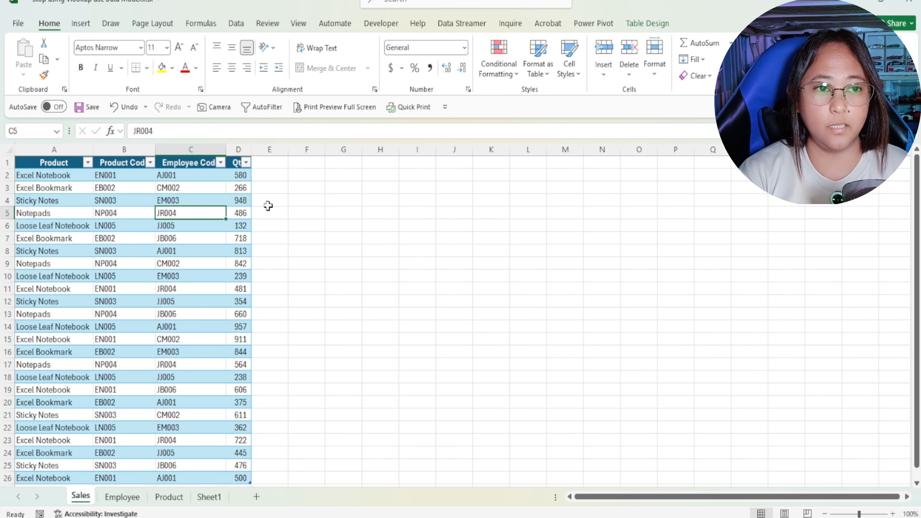
left_click(245, 200)
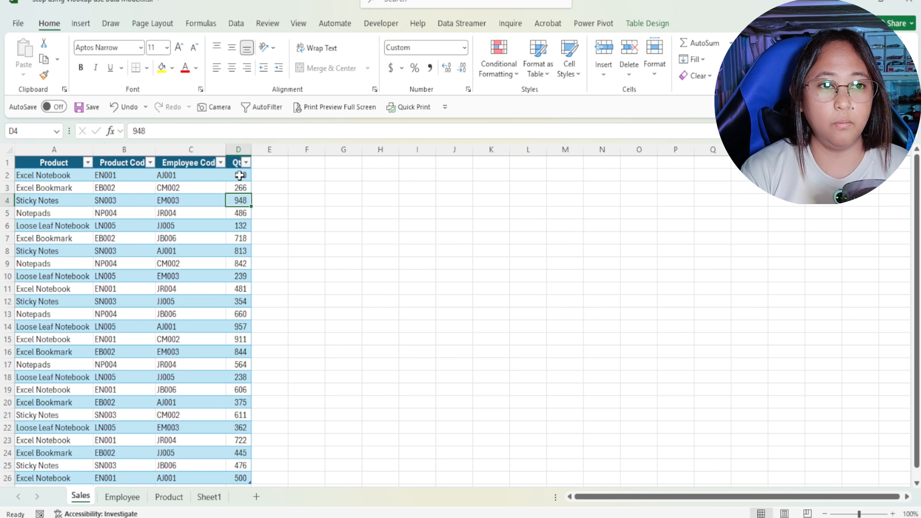
left_click(240, 176)
left_click(271, 178)
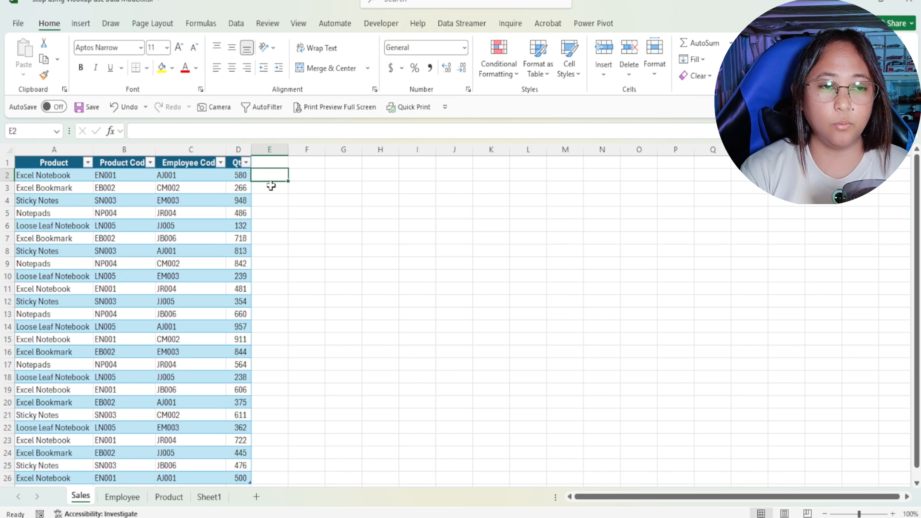
left_click(237, 174)
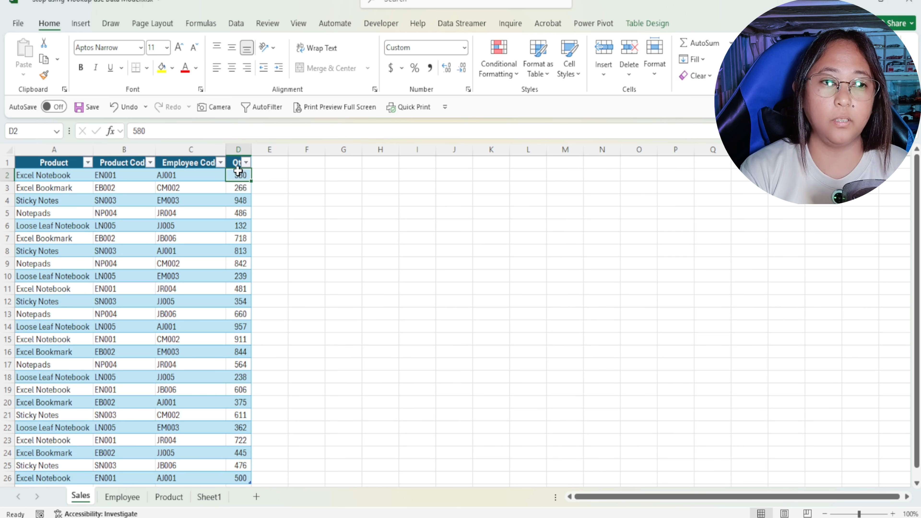
left_click(169, 497)
left_click_drag(168, 181, 171, 188)
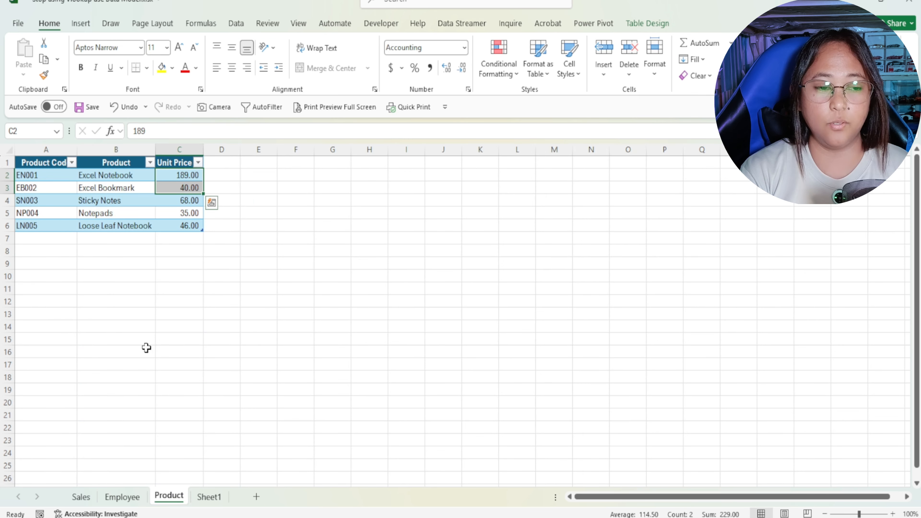
left_click(182, 176)
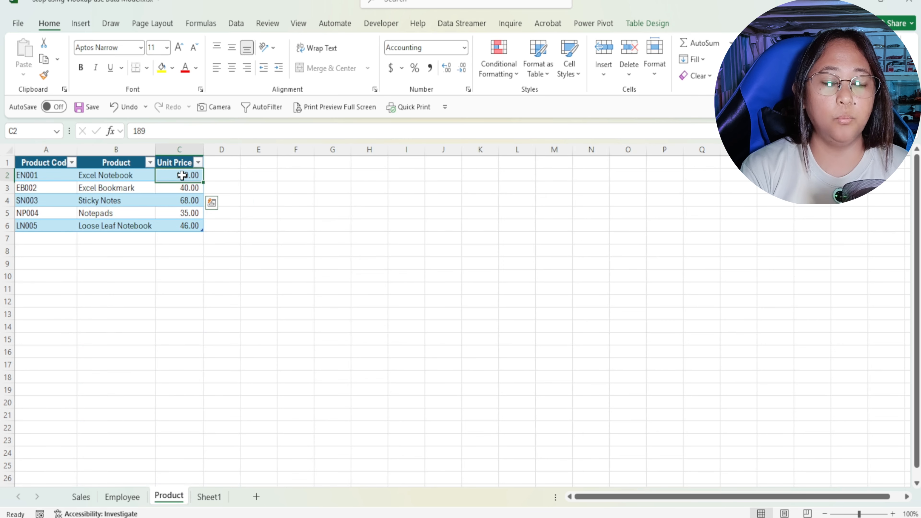
left_click(81, 497)
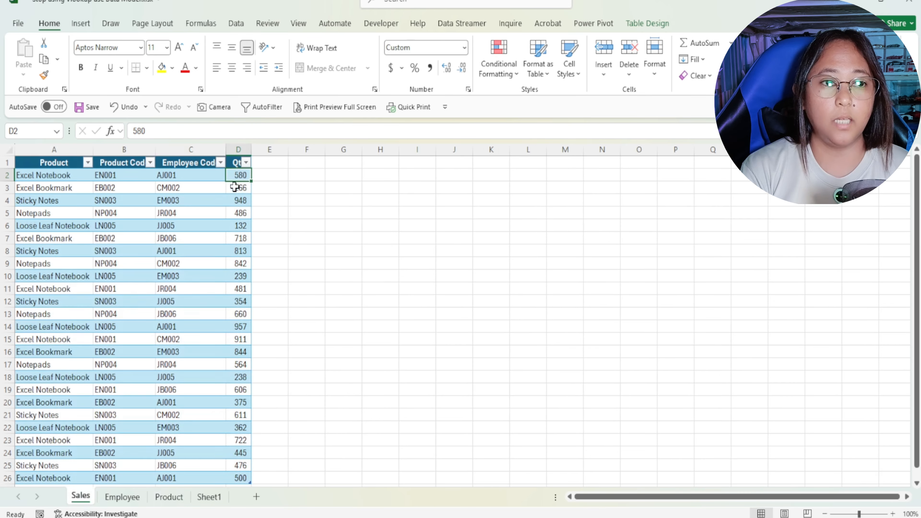
left_click(208, 498)
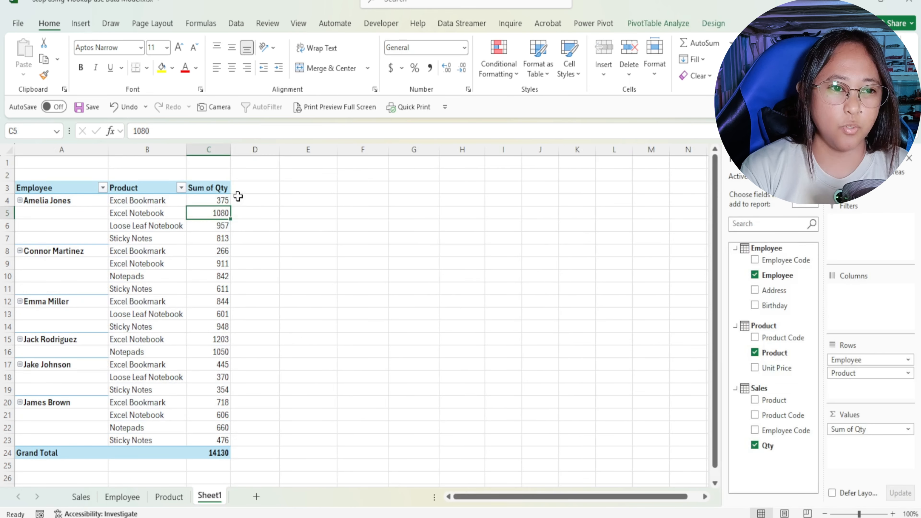
left_click(240, 197)
left_click(210, 213)
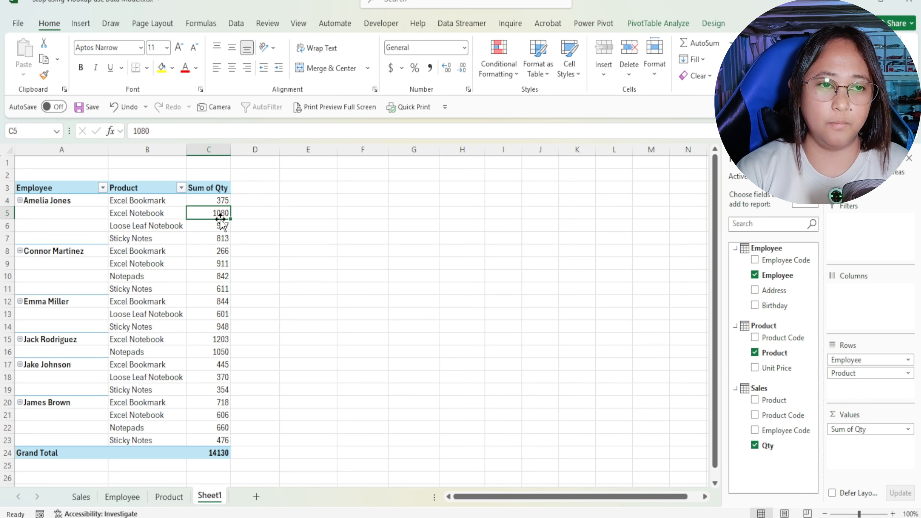
Start a new Power Pivot measure from the PivotTable, with Sales as its table.
left_click(215, 201)
left_click(675, 26)
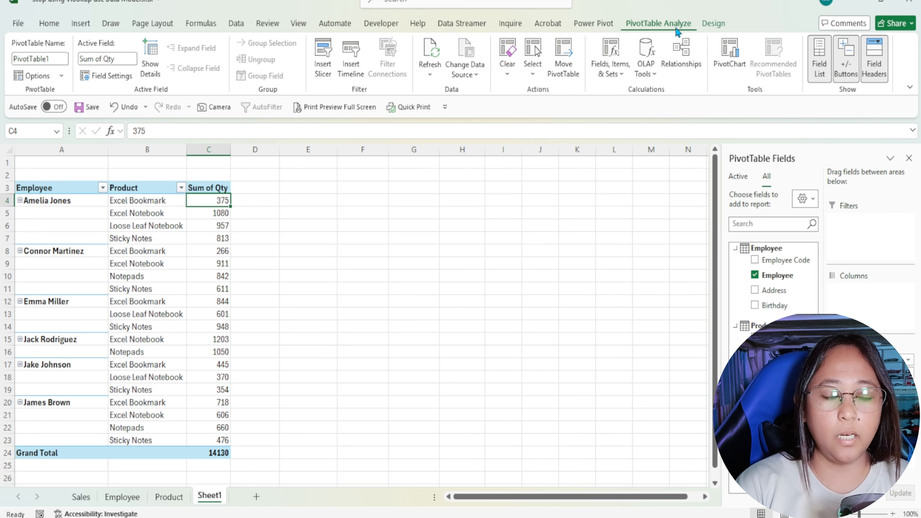
left_click(594, 24)
left_click(73, 77)
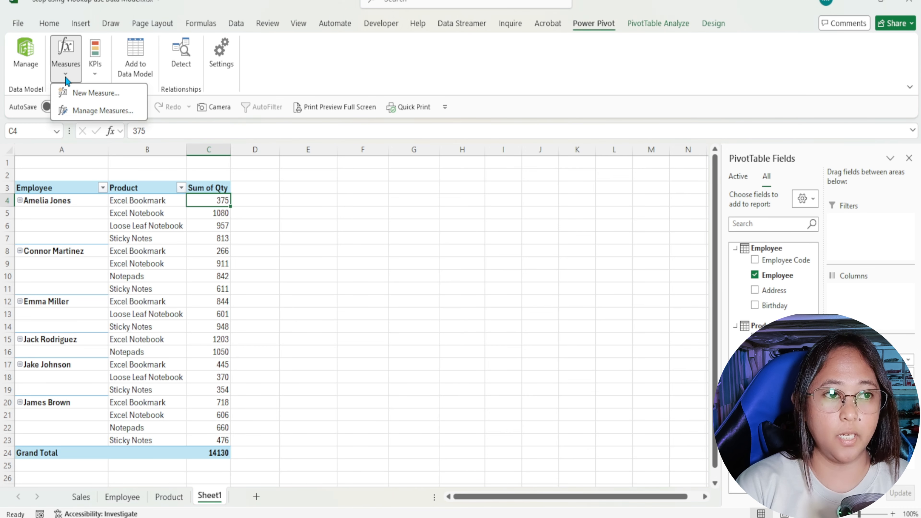
left_click(84, 94)
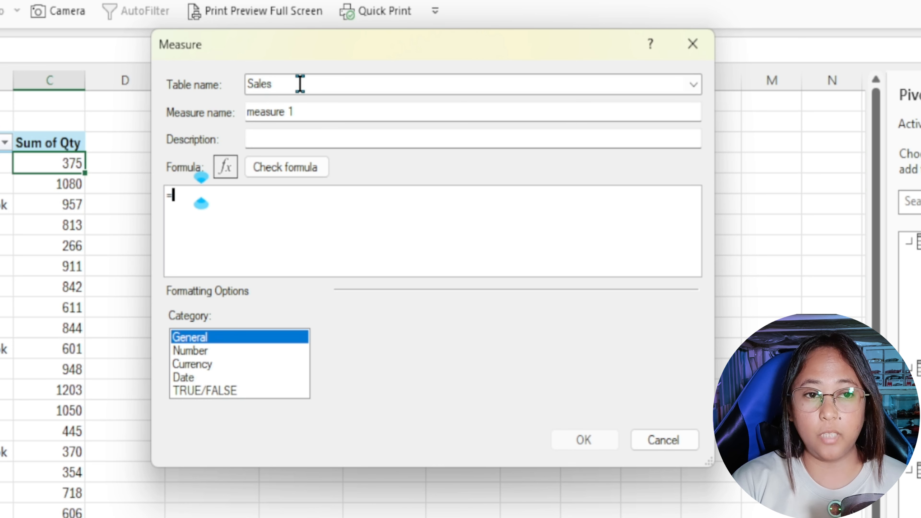
left_click(300, 83)
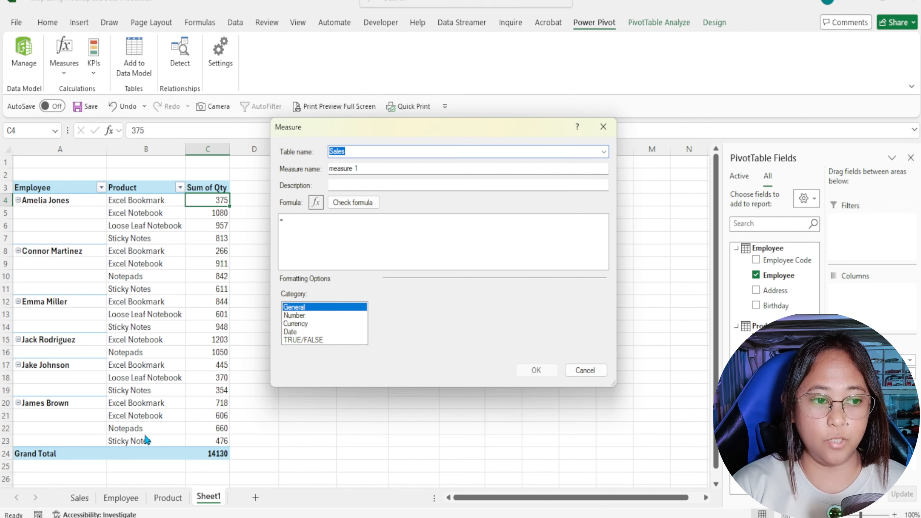
mouse_move(76, 492)
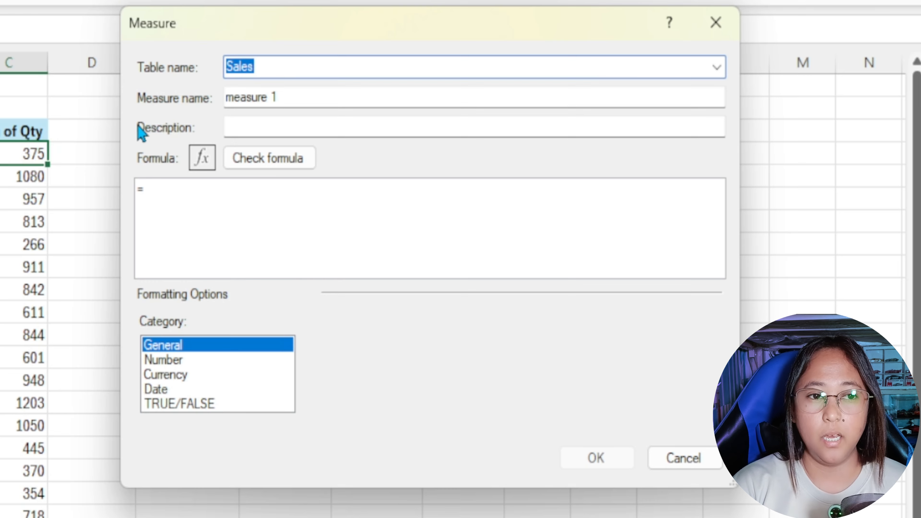
Name the new measure Total Sales and leave its description blank.
left_click(382, 171)
key("shift+Home")
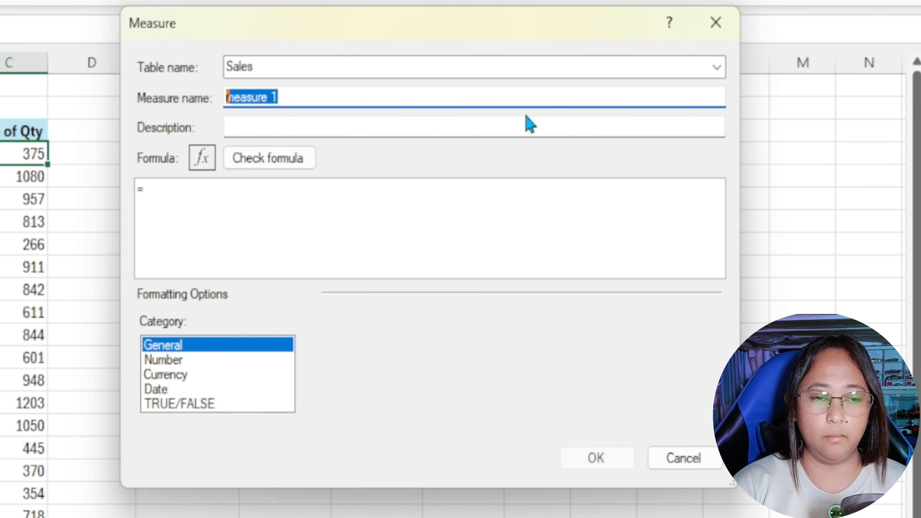
type("Revenue")
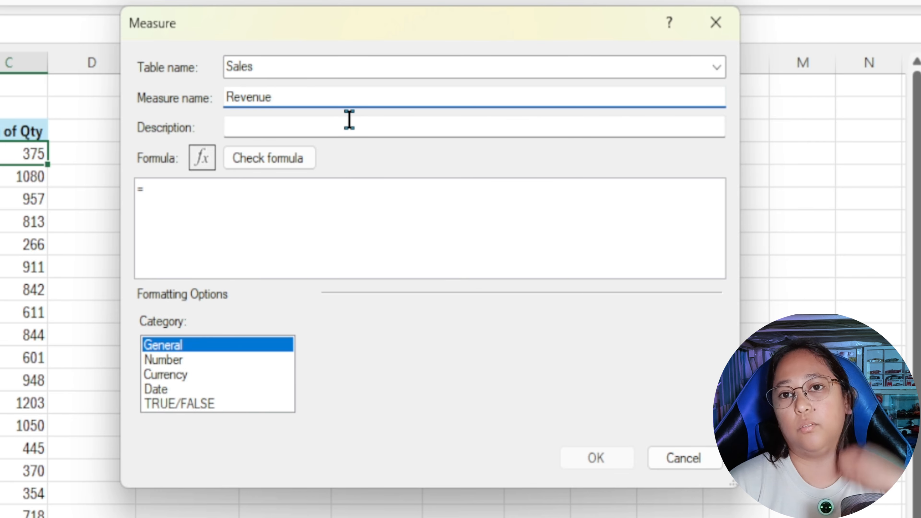
key("shift+Home")
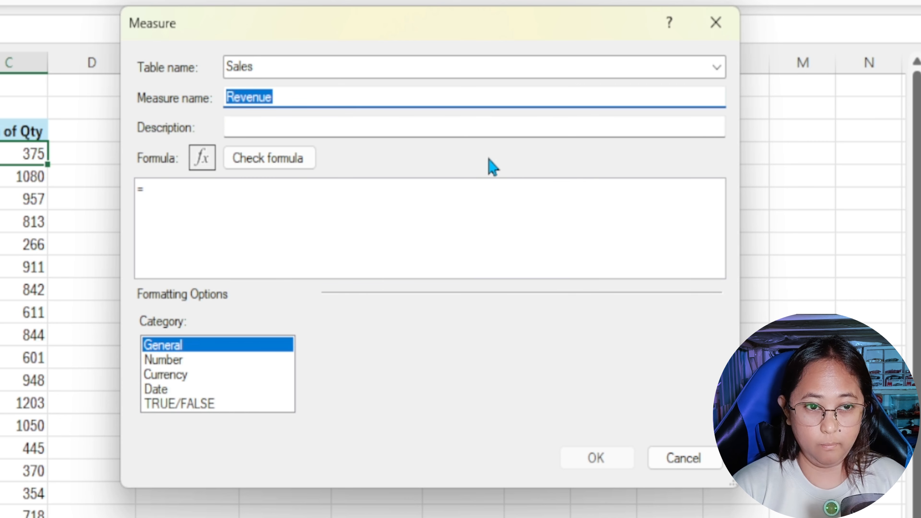
type("Total ")
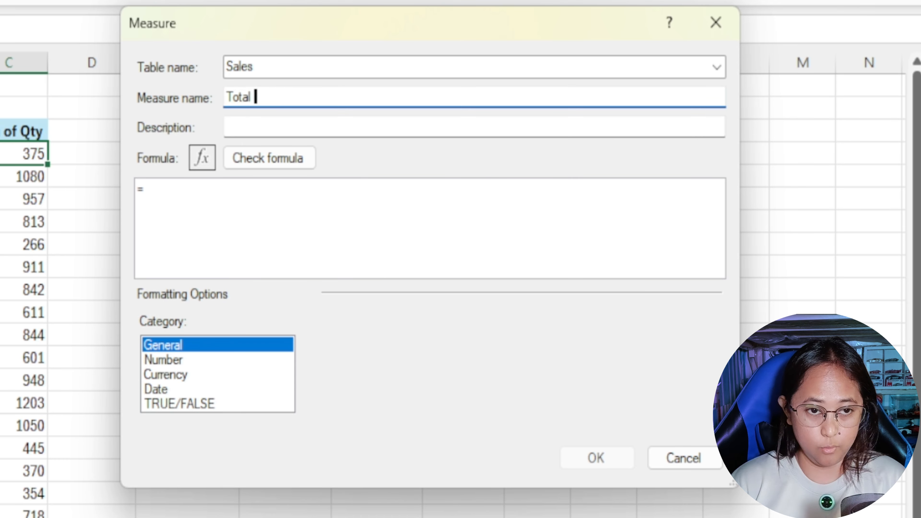
type("Salaes")
key("BackSpace")
key("BackSpace")
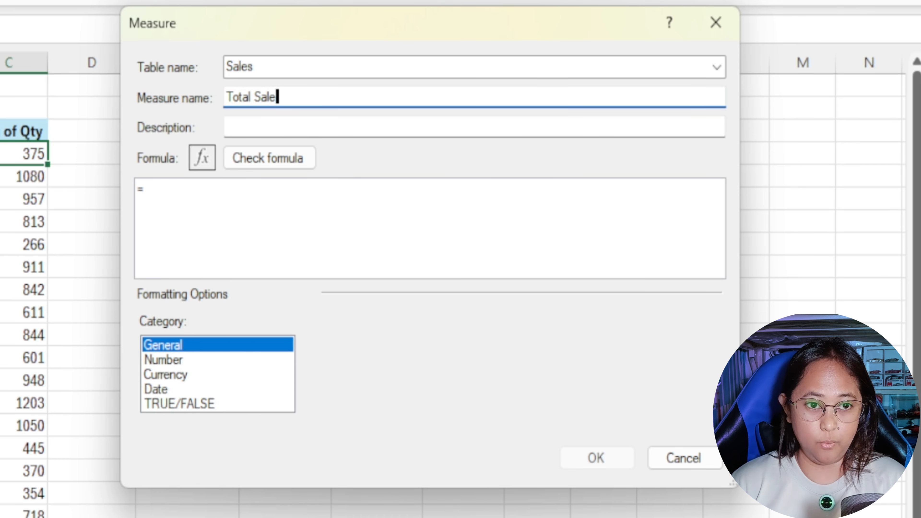
type("s")
left_click(351, 128)
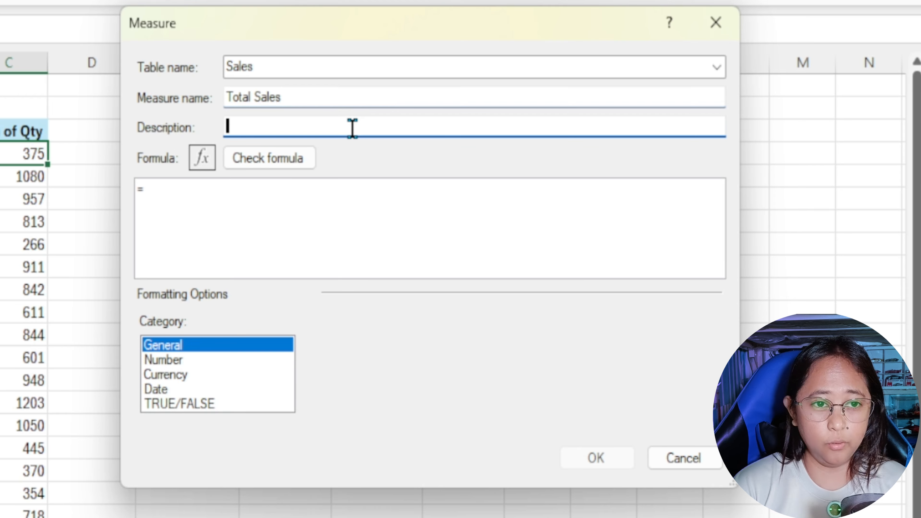
Begin the measure's formula with the SUMX function and the Sales table as its first argument: =SUMX(Sales,.
left_click(251, 203)
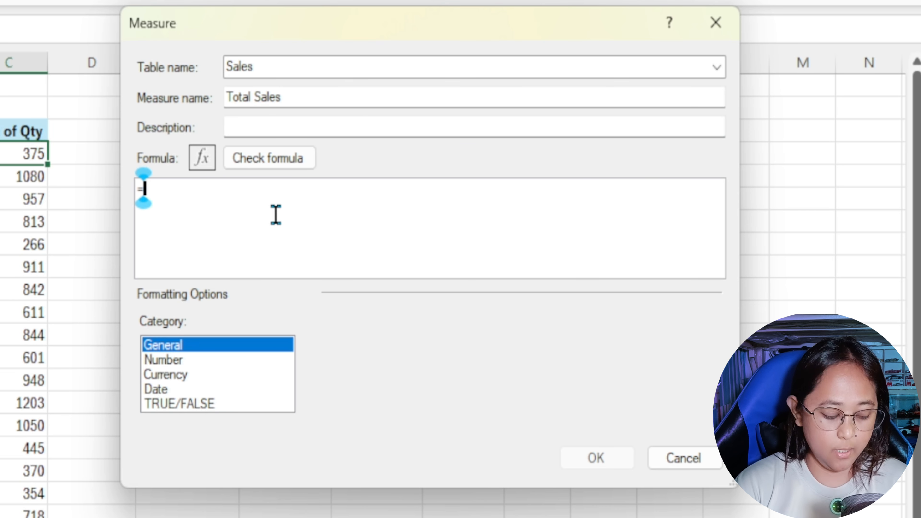
type("sum")
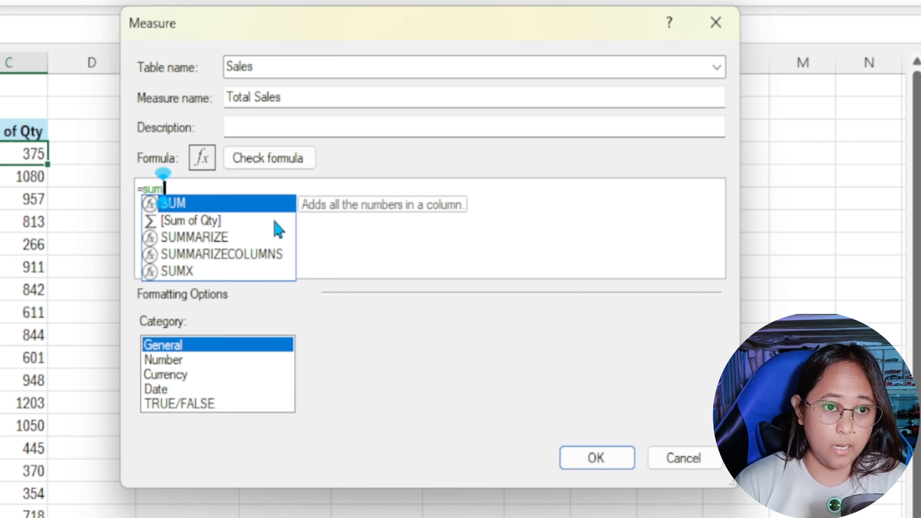
left_click(192, 273)
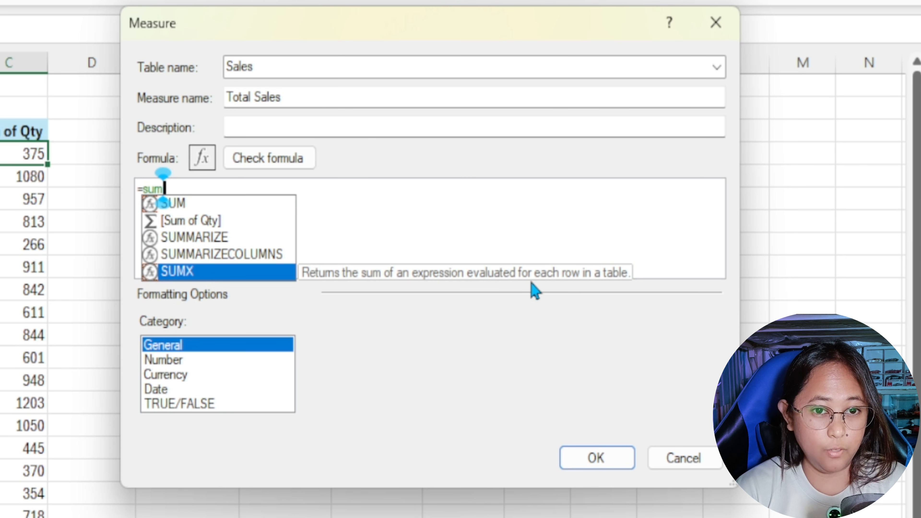
double_click(193, 277)
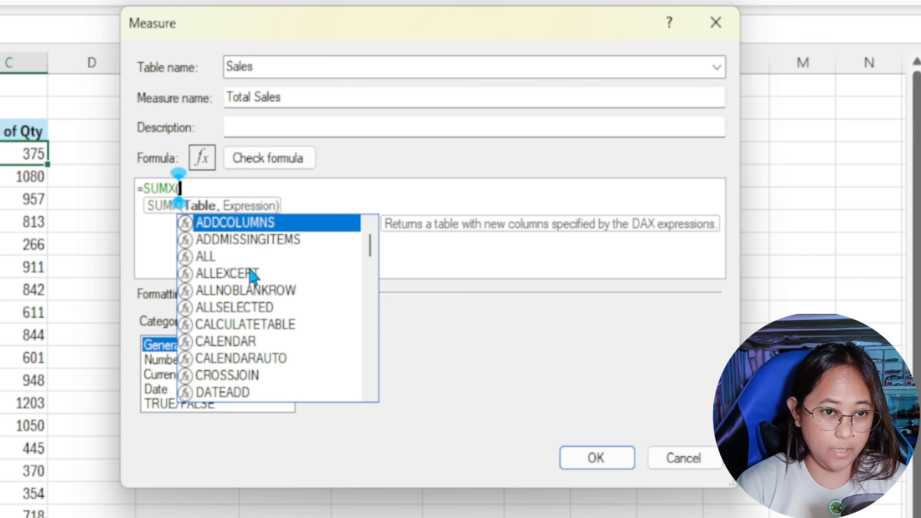
type("sa")
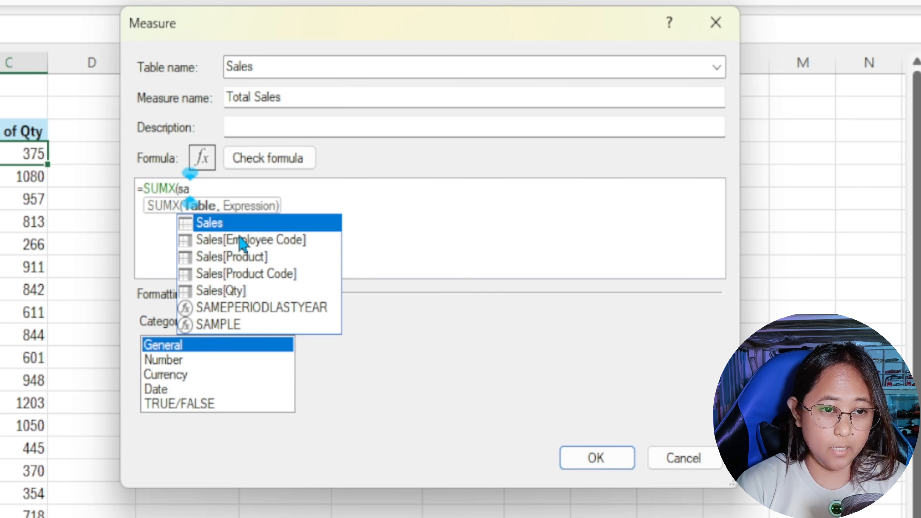
double_click(218, 223)
type(",")
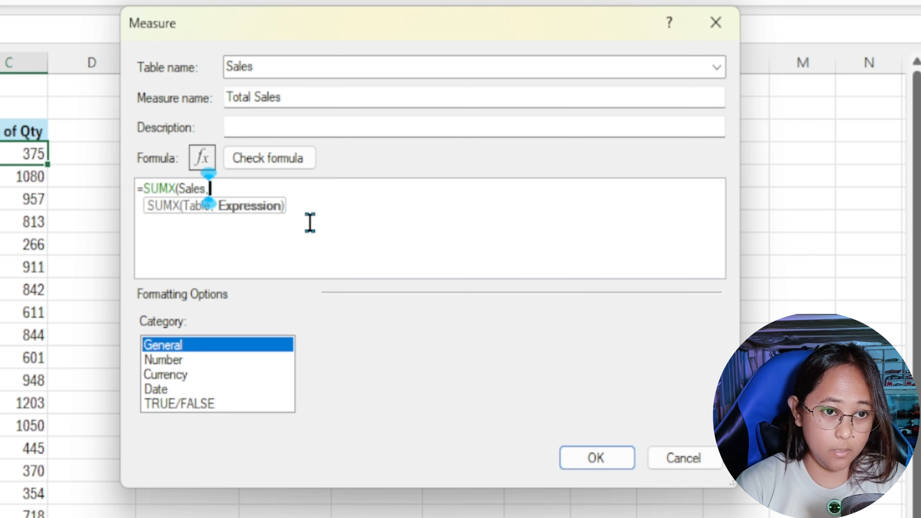
Complete the formula with Sales[Qty]*RELATED('Product'[Unit Price])) as the expression and create the measure.
type("sales")
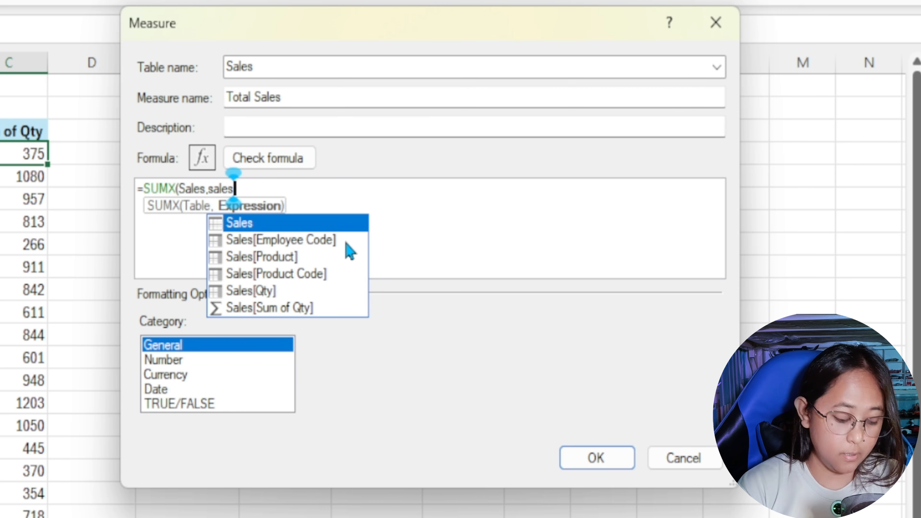
double_click(251, 291)
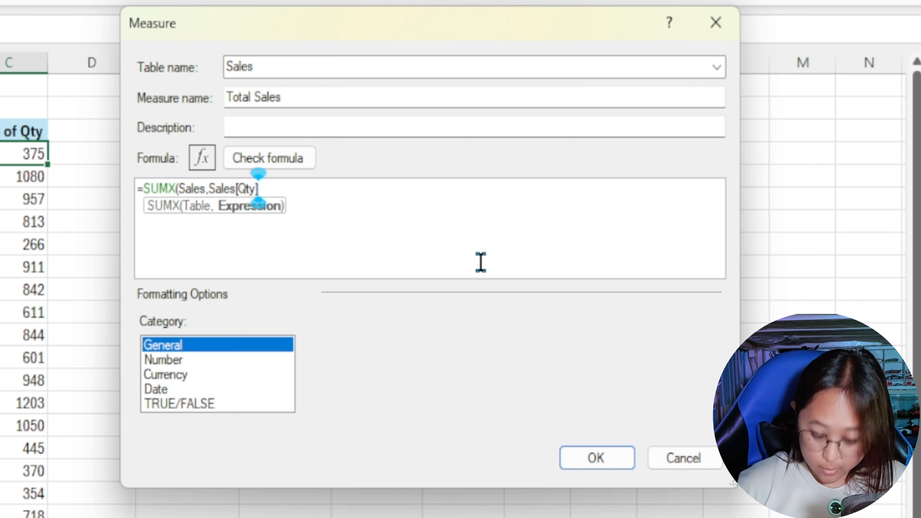
type("*Related")
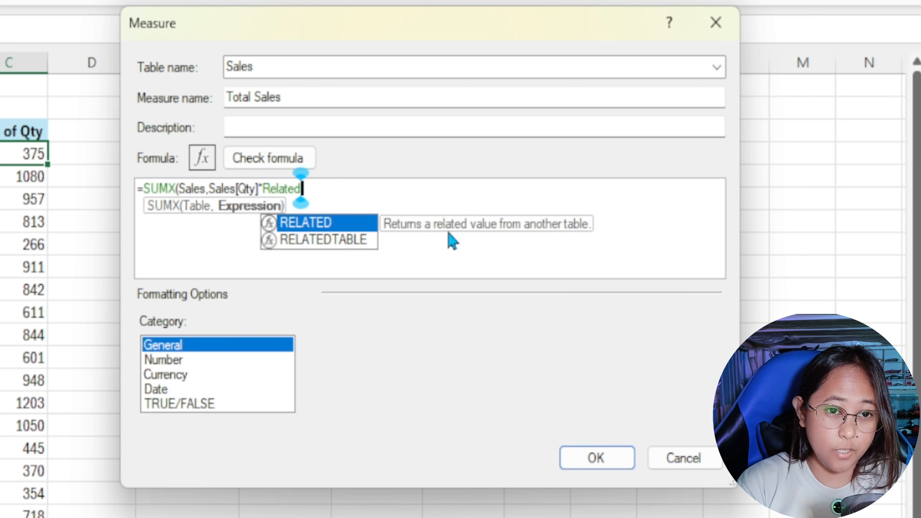
double_click(318, 223)
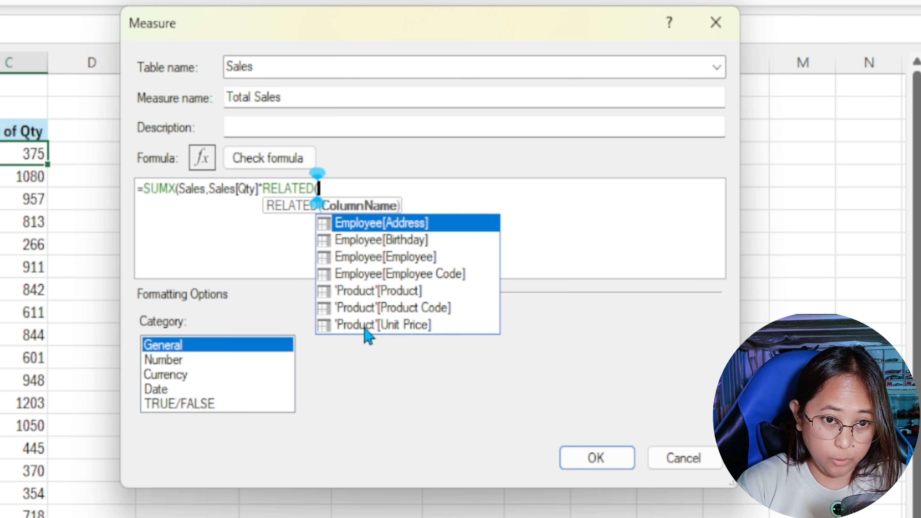
double_click(371, 325)
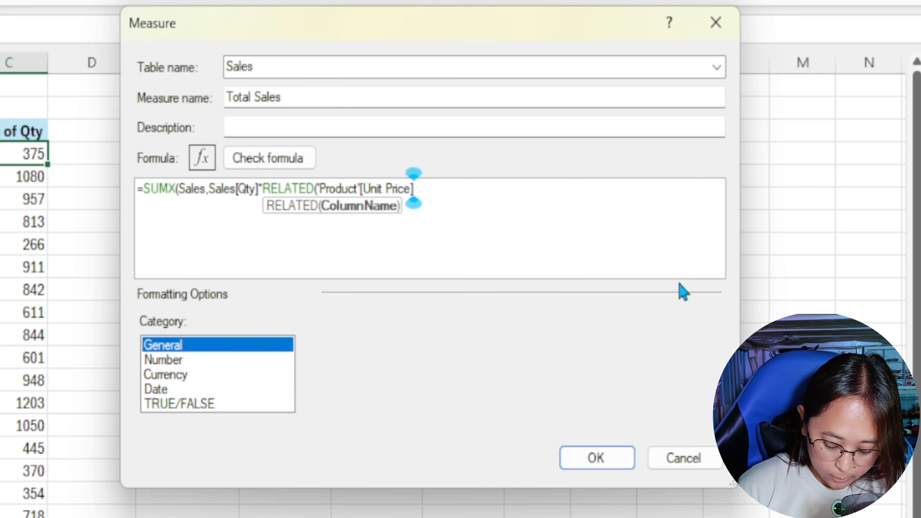
type(")")
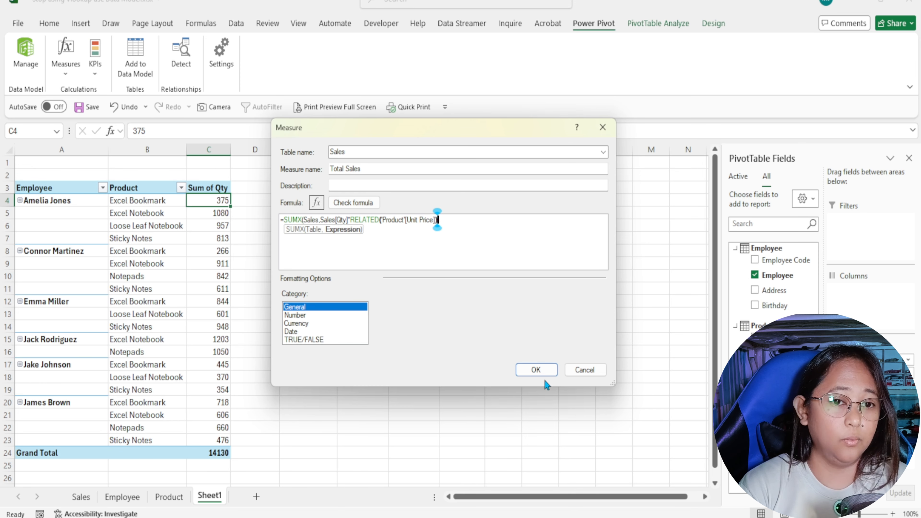
left_click(534, 370)
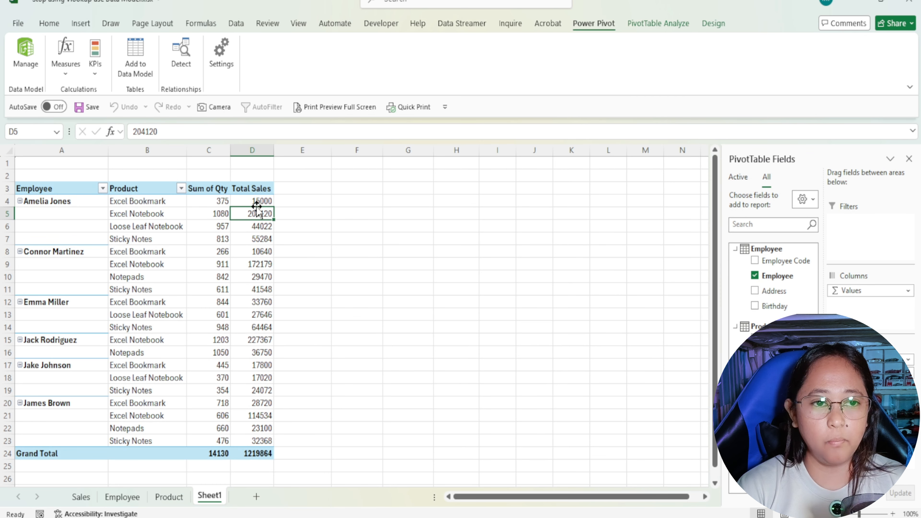
Compare the first employee's Excel Bookmark quantity with its Total Sales value in the PivotTable.
left_click(259, 200)
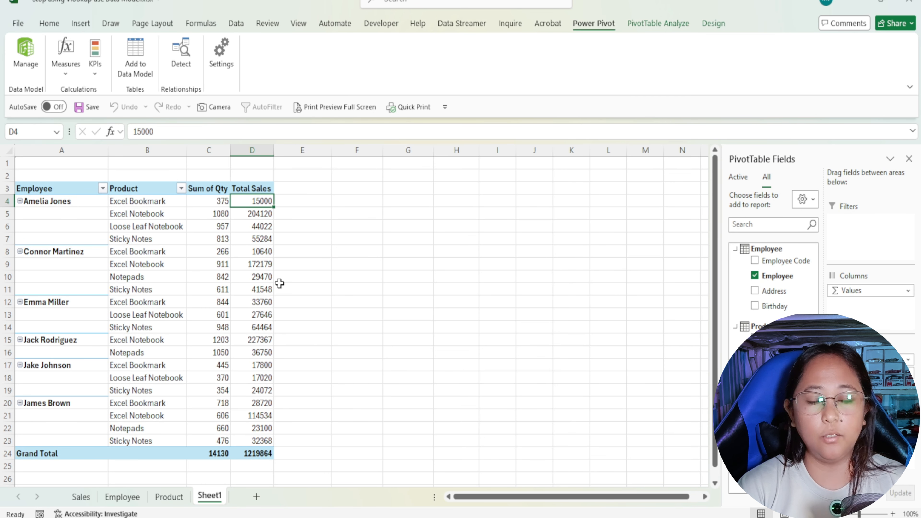
key("Up")
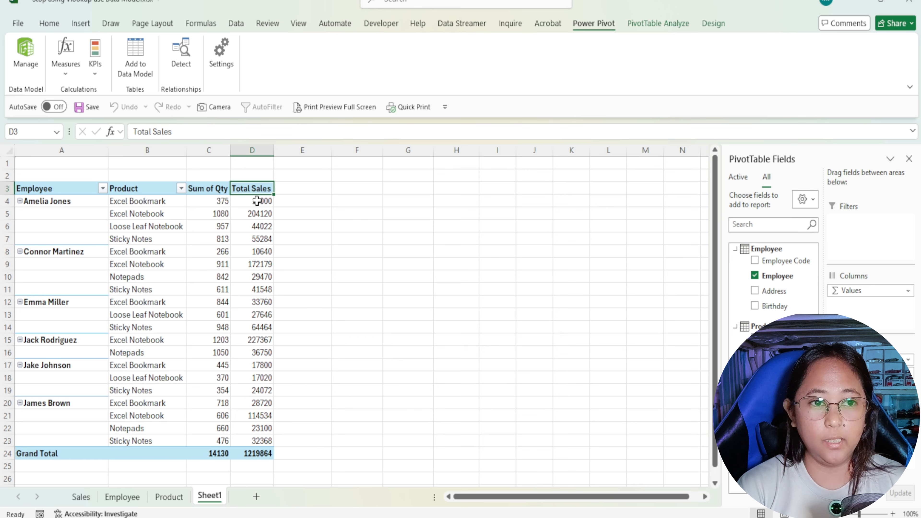
key("Down")
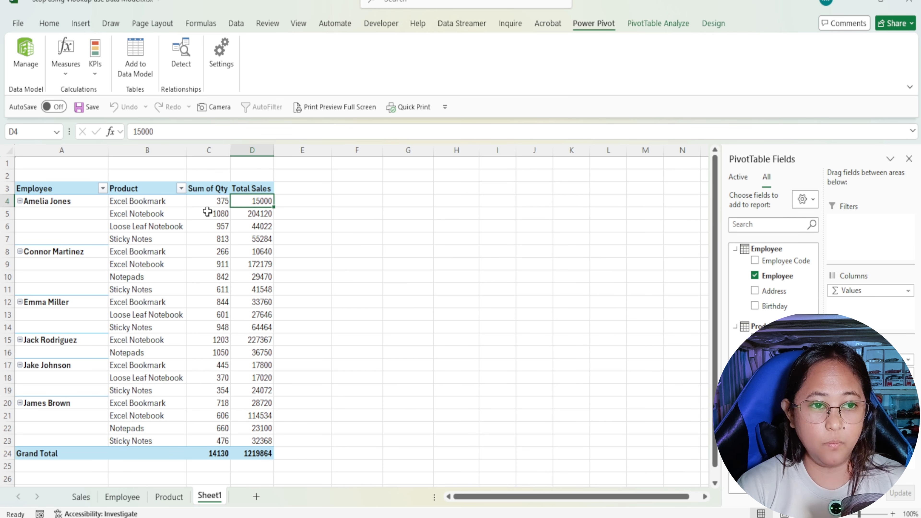
left_click(200, 201)
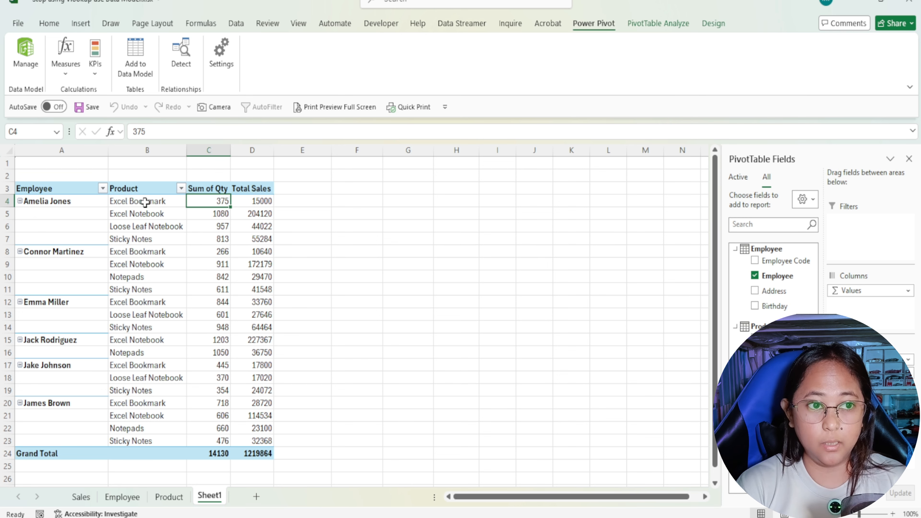
left_click(152, 201)
left_click(251, 201)
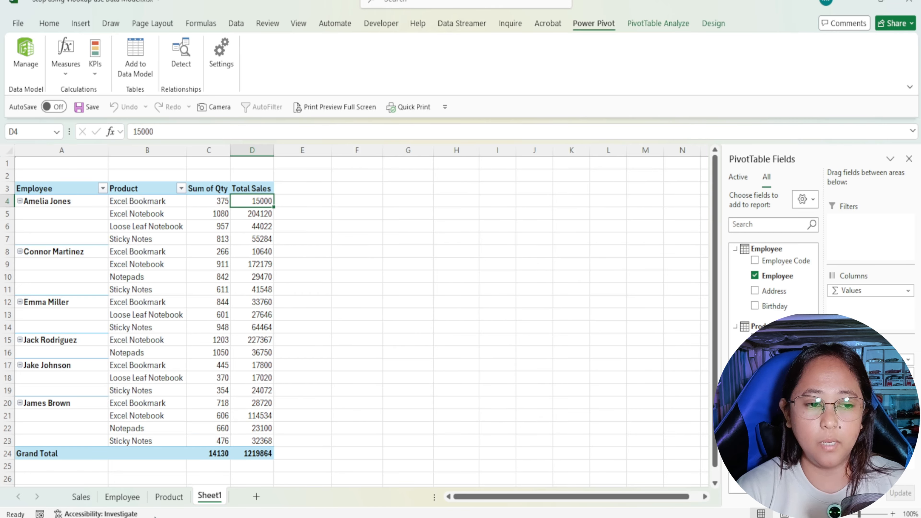
Copy the Excel Notebook unit price of 189.00 from the Product sheet into cell G4 of Sheet1.
left_click(168, 496)
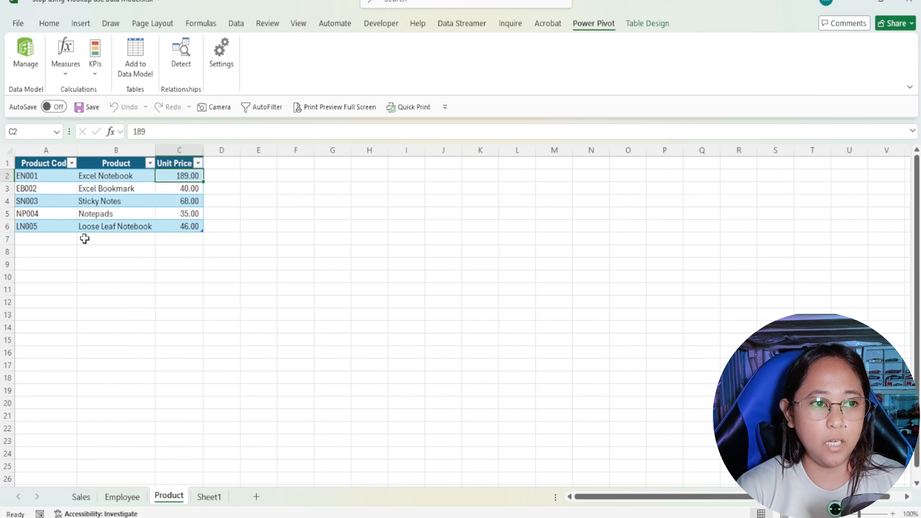
key("ctrl+c")
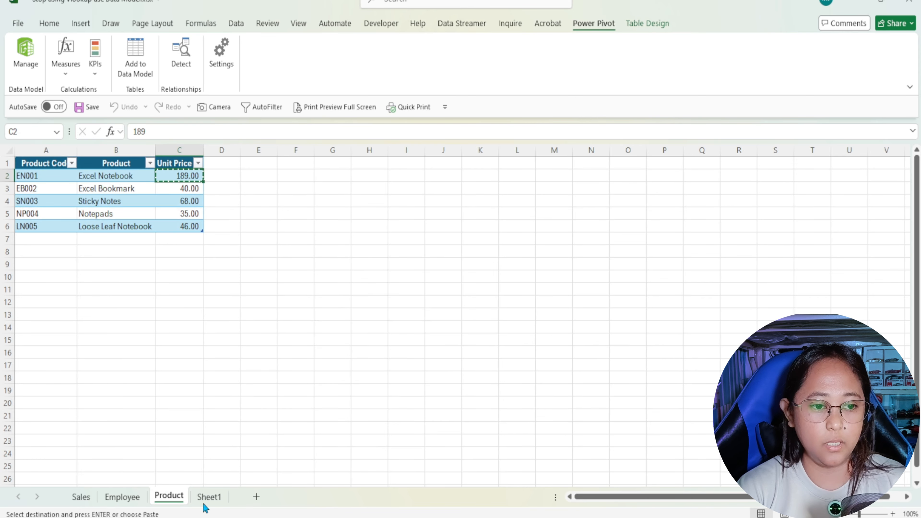
left_click(210, 496)
left_click(406, 196)
key("ctrl+v")
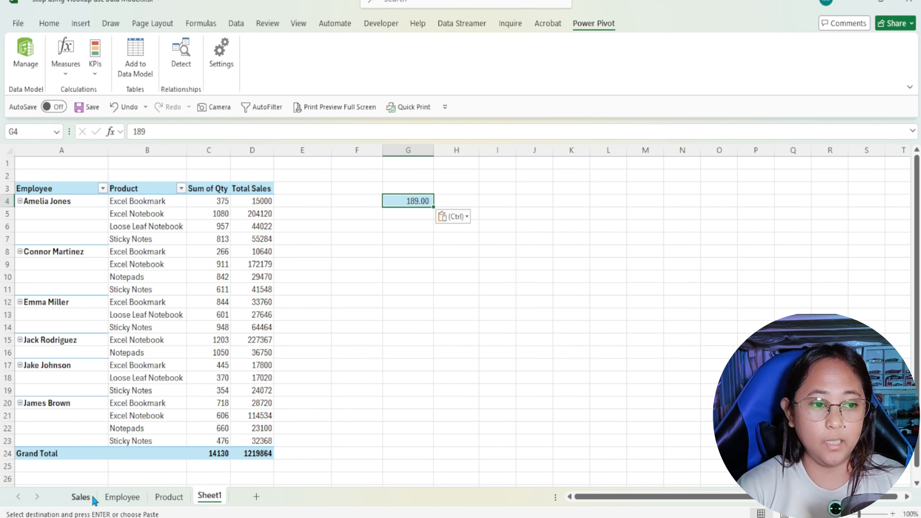
Enter =C4 in cell F4 of Sheet1 to reference the first PivotTable quantity beside the copied unit price.
left_click(81, 497)
left_click(213, 496)
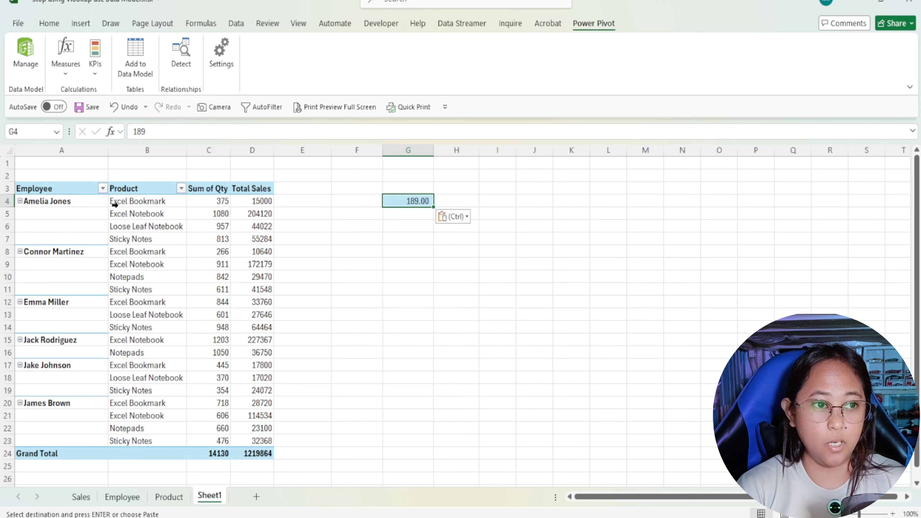
left_click(368, 210)
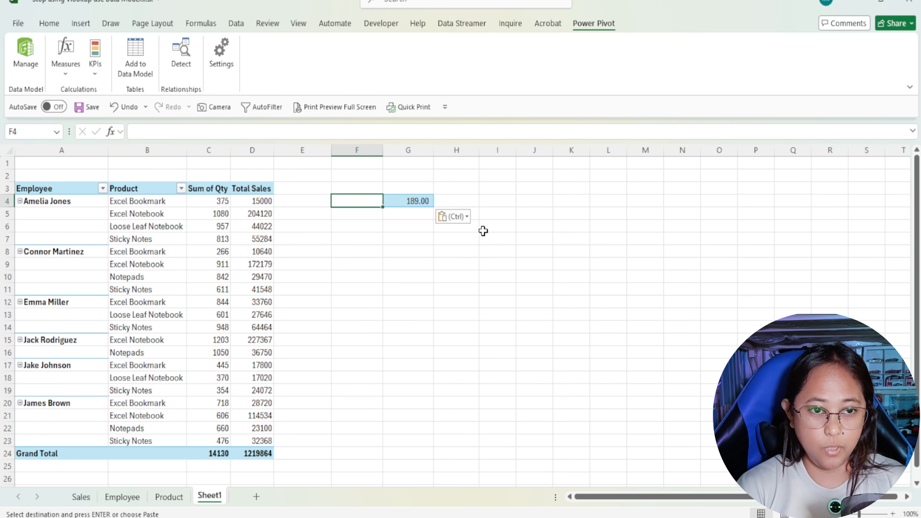
type("=C4")
key("Tab")
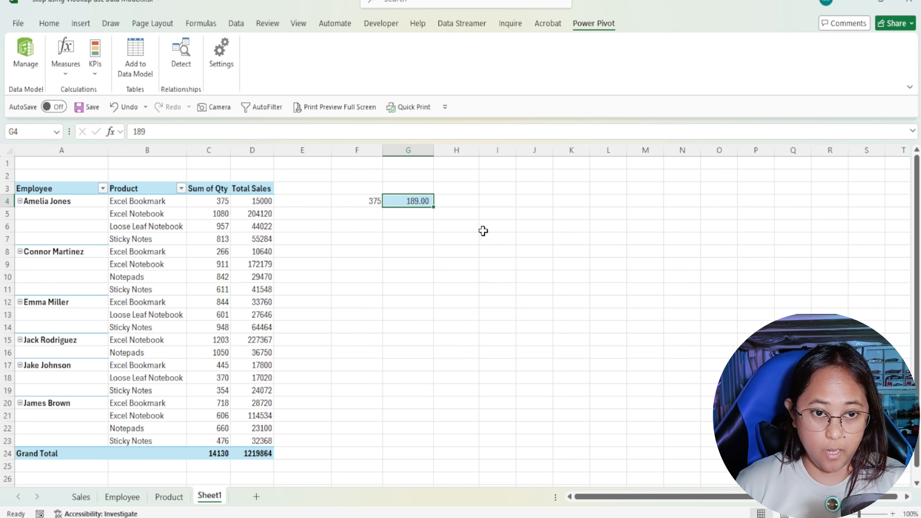
Enter =F4*G4 in cell H4 of Sheet1 to multiply the quantity by the unit price.
key("Tab")
type("=F4*G4")
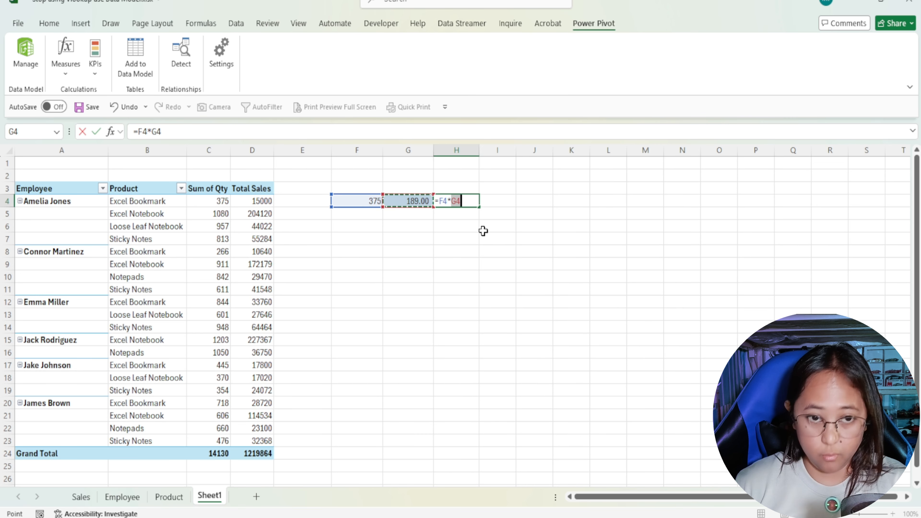
key("Return")
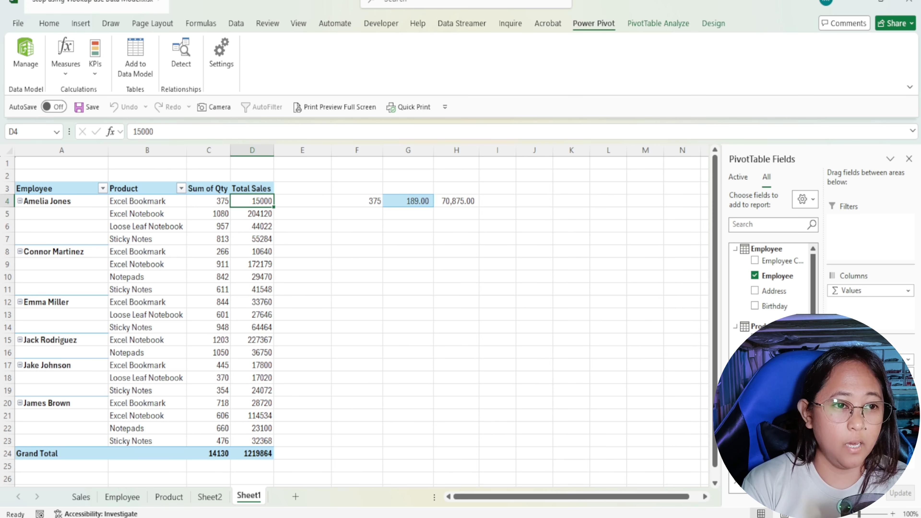
Check the product name in the first PivotTable row and delete the drill-down sheet Sheet2.
left_click(142, 200)
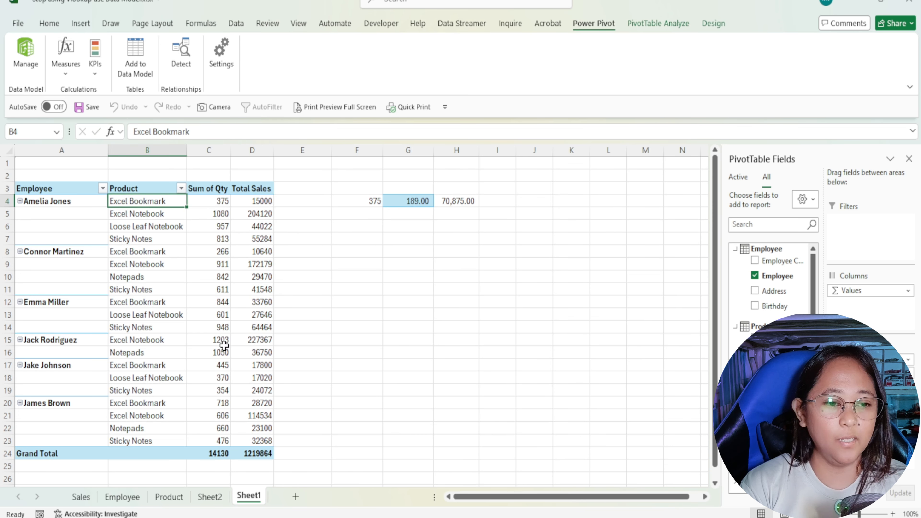
left_click(210, 499)
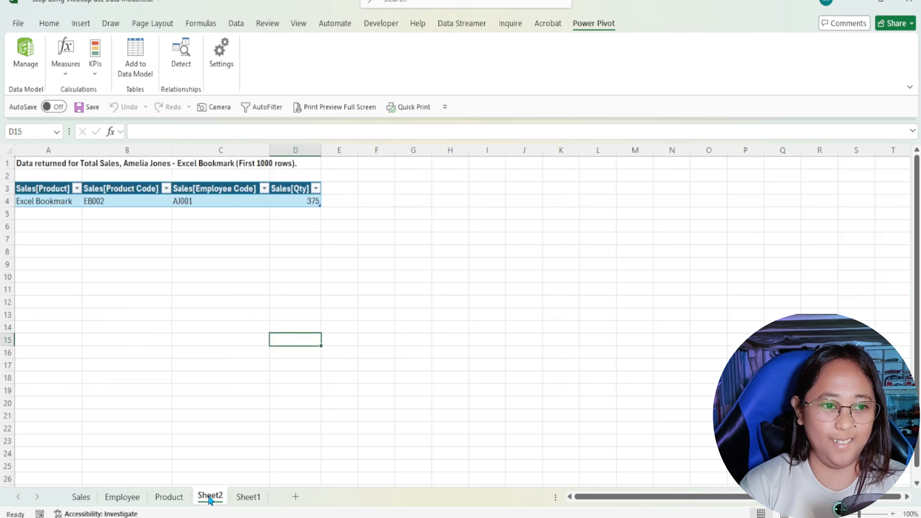
Replace the unit price in cell G4 of Sheet1 with the Excel Bookmark price of 40.00 copied from the Product sheet.
left_click(170, 496)
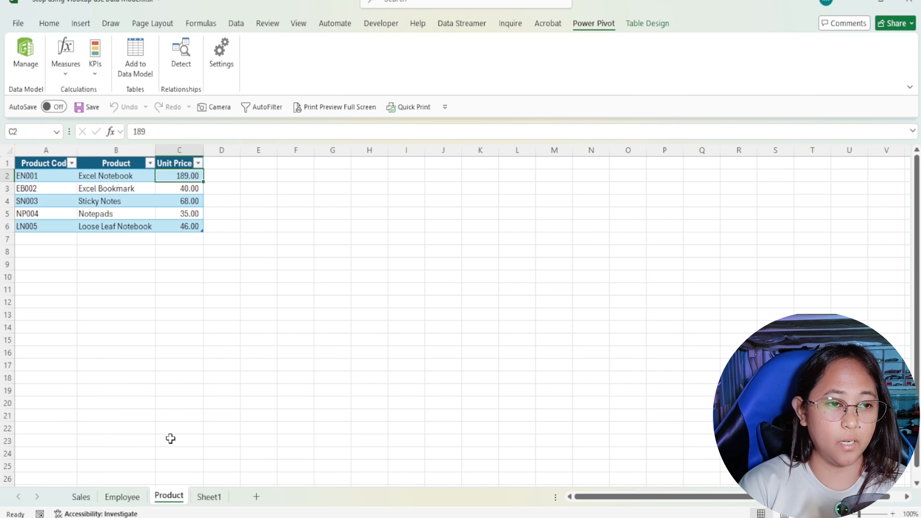
left_click(170, 187)
key("ctrl+c")
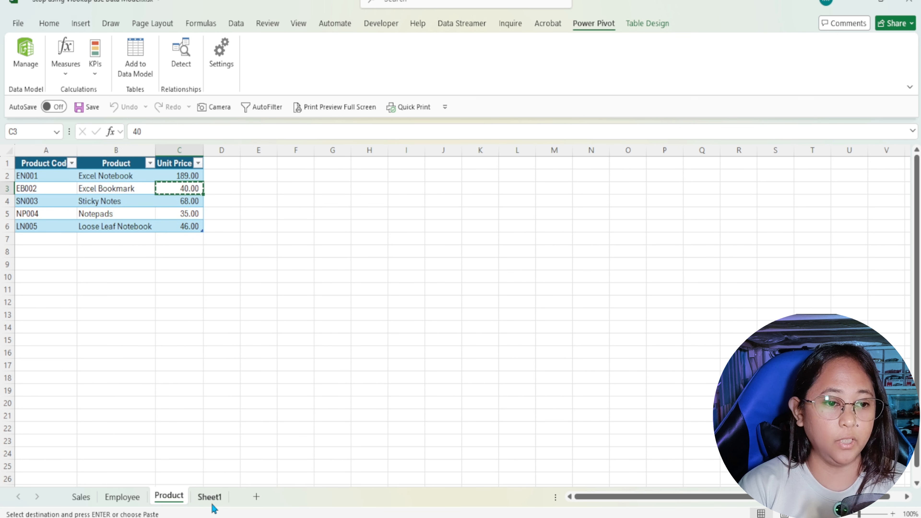
left_click(209, 496)
left_click(408, 203)
key("ctrl+v")
left_click(443, 324)
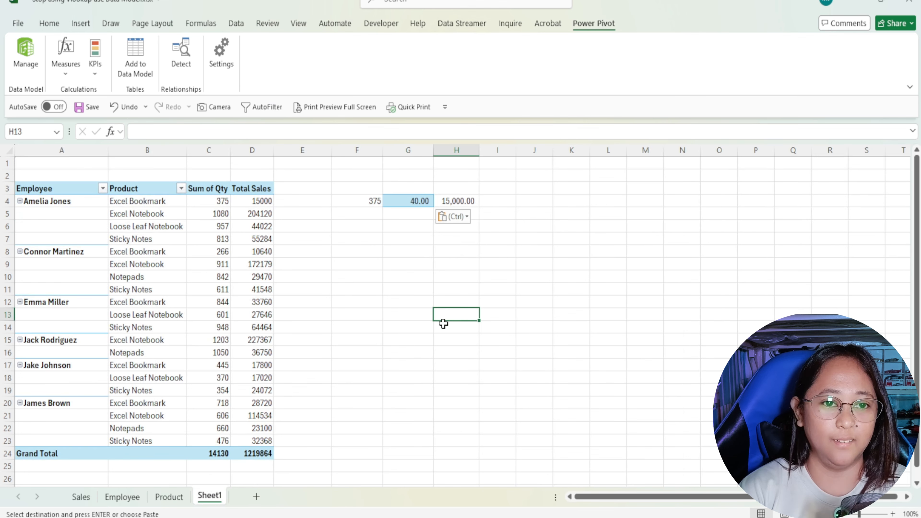
Compare the quantity, unit price and product in F4:H4 with the first Total Sales value in the PivotTable.
left_click(366, 201)
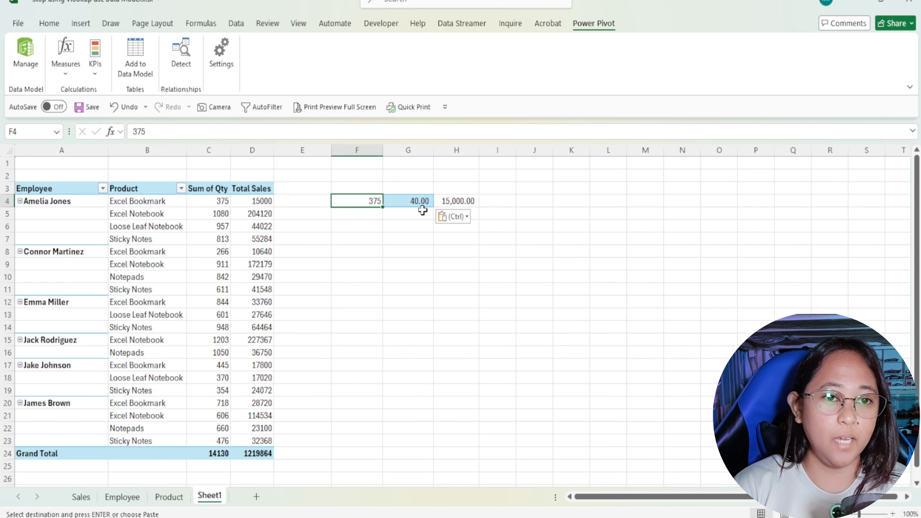
left_click(405, 200)
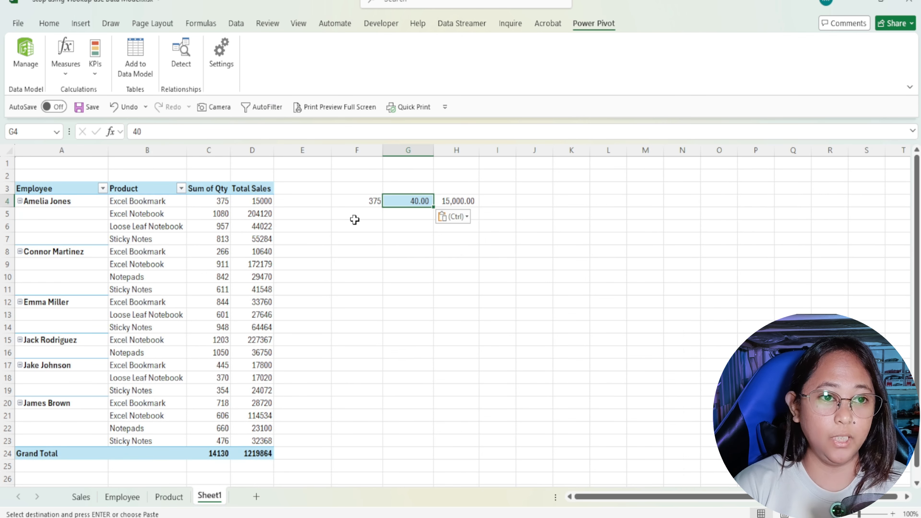
left_click(474, 203)
left_click(256, 203)
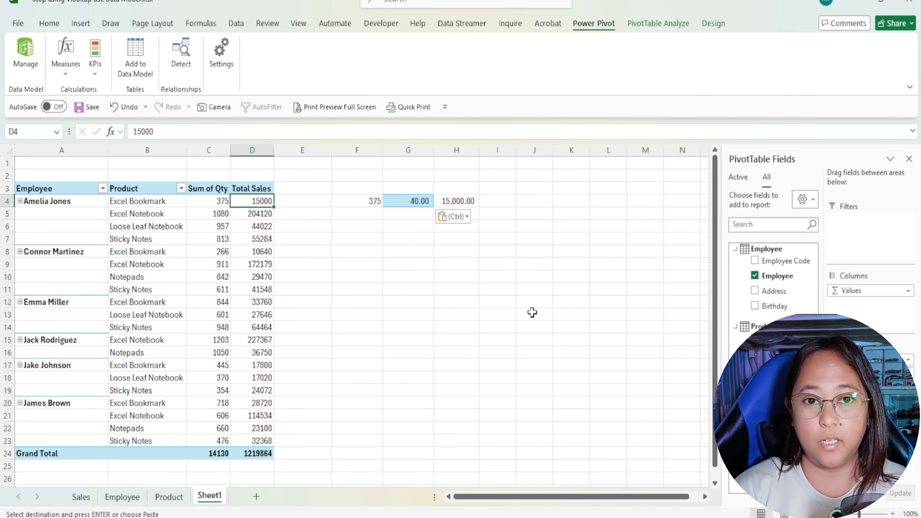
left_click(468, 277)
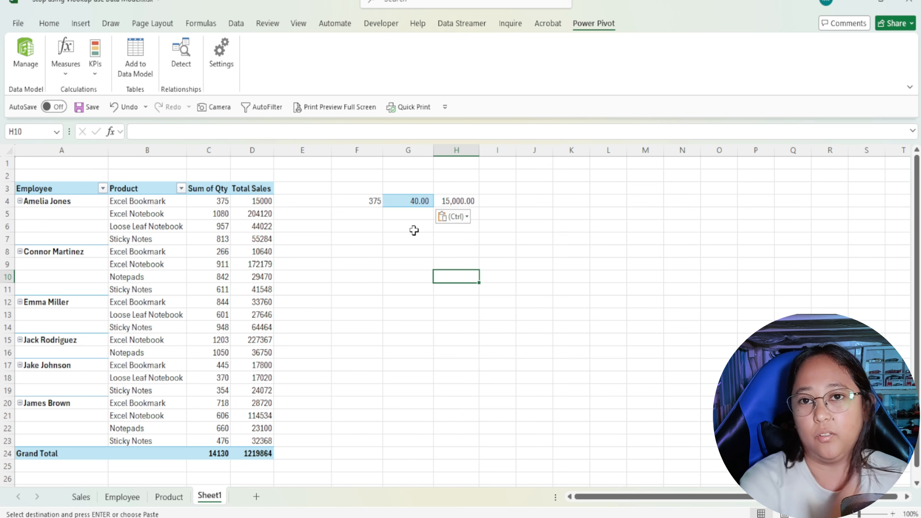
Review the PivotTable's products and sales values against the Qty column of the source table on the Sales sheet.
left_click(145, 268)
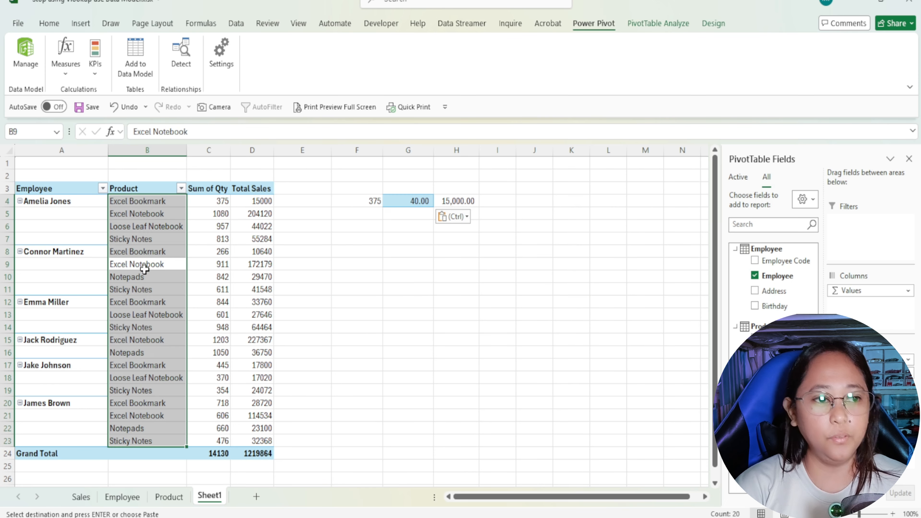
left_click(257, 279)
left_click(351, 292)
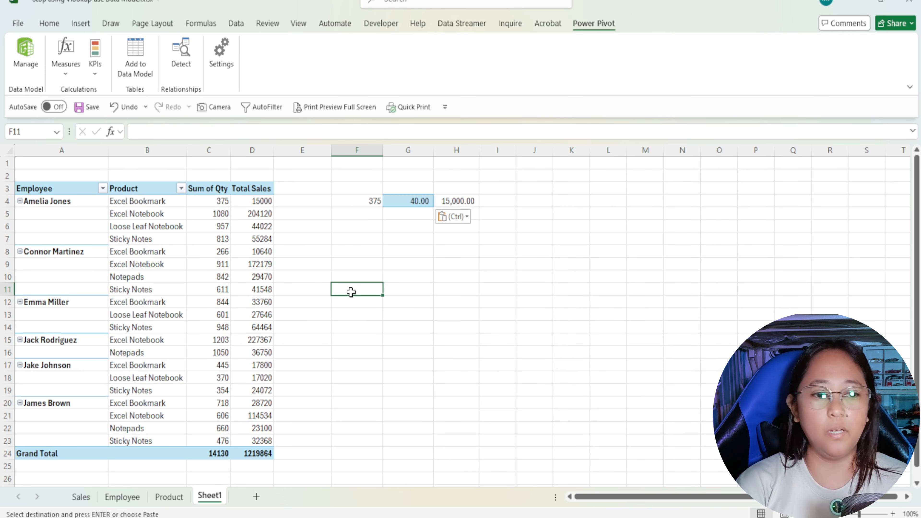
left_click(81, 495)
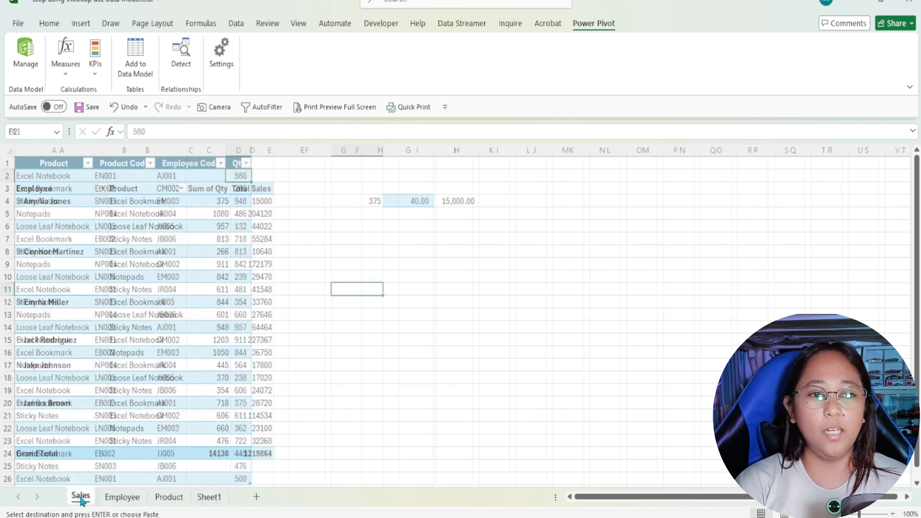
left_click(238, 214)
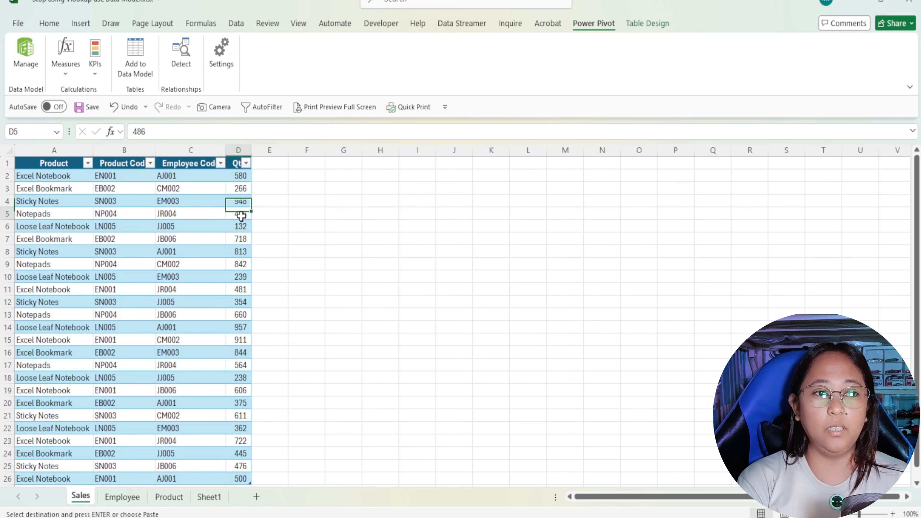
left_click(275, 206)
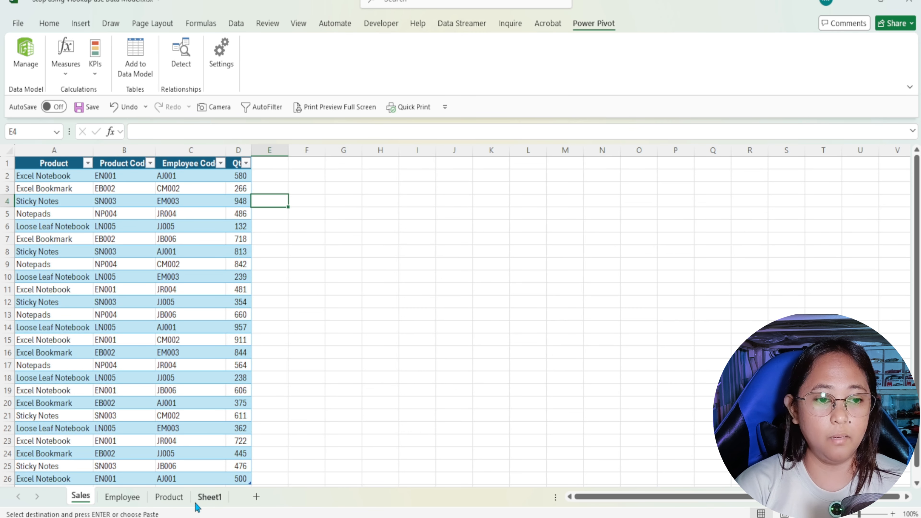
Delete columns F to H containing the check calculation from Sheet1.
left_click(209, 497)
left_click(251, 219)
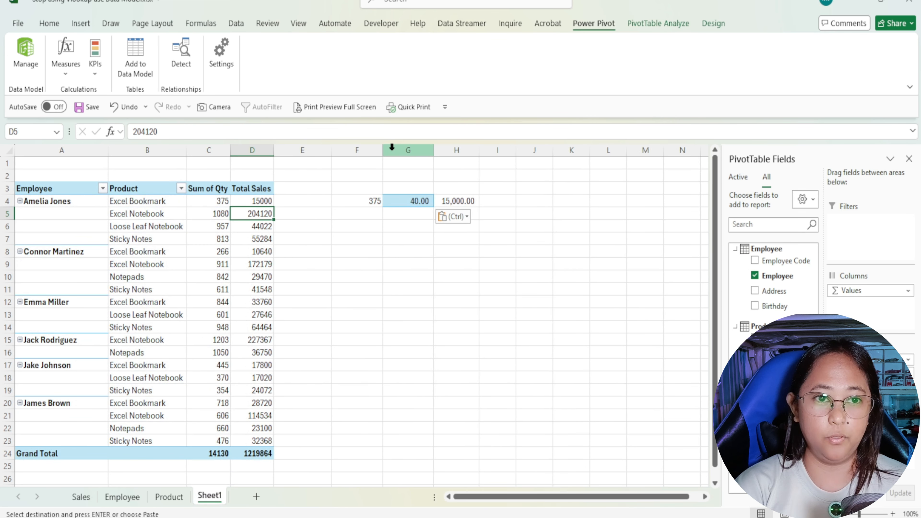
left_click_drag(356, 150, 456, 150)
right_click(427, 235)
left_click(465, 411)
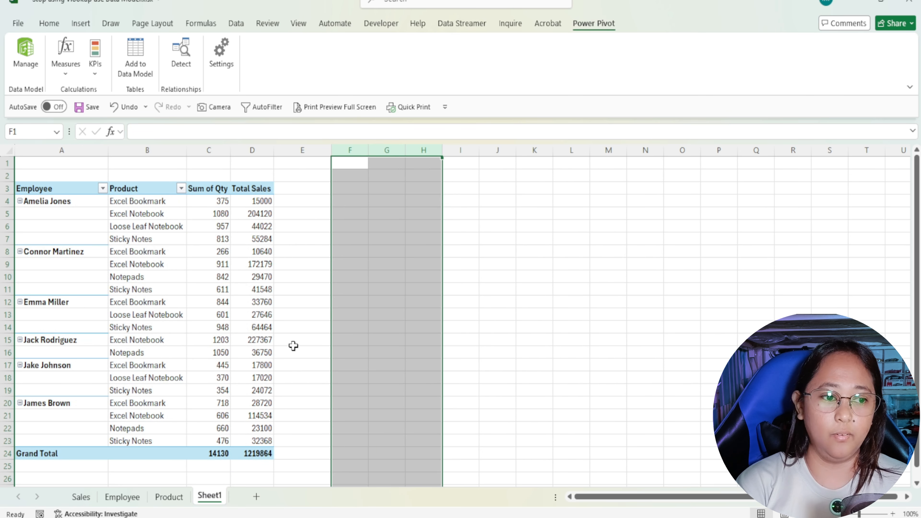
Look over the source table on the Sales sheet and return to the PivotTable on Sheet1.
left_click(81, 496)
left_click(175, 268)
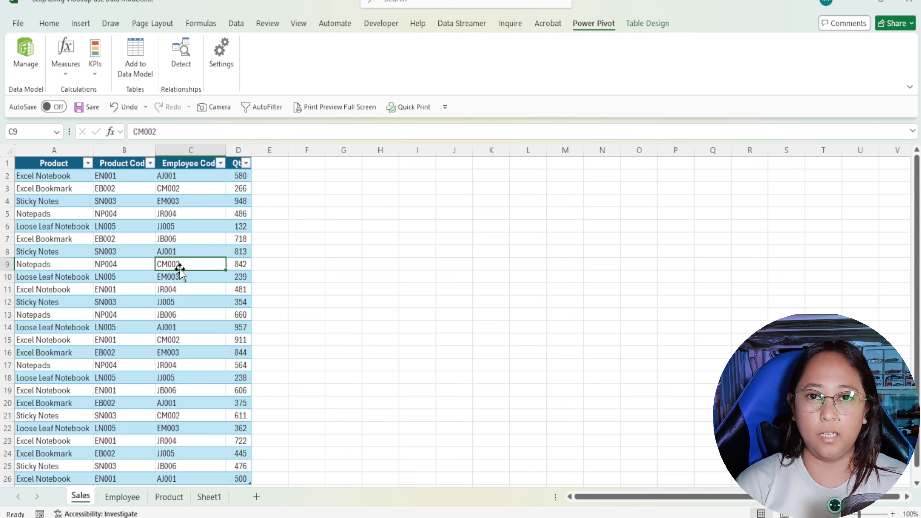
left_click(208, 497)
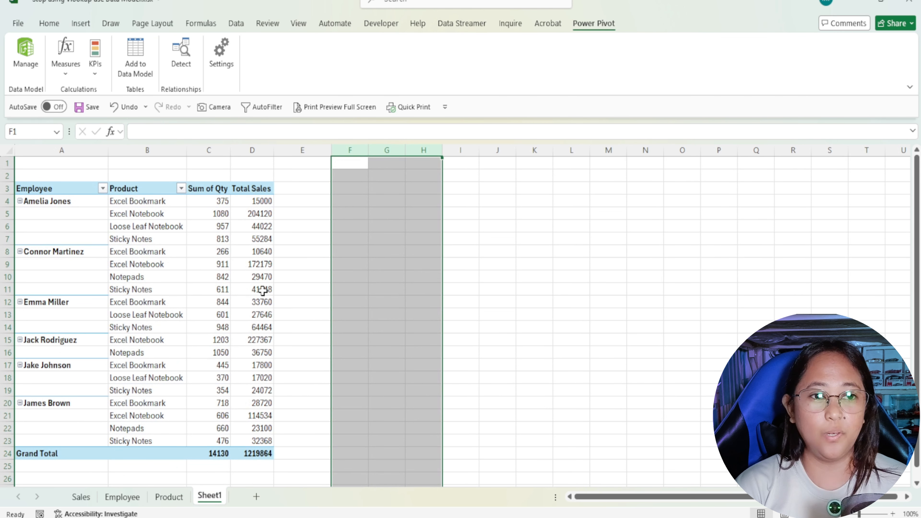
left_click(253, 277)
left_click_drag(218, 201, 244, 452)
right_click(244, 452)
Format the Sum of Qty values as Number with a 1000 separator, 0 decimal places and negatives in red parentheses.
left_click_drag(217, 201, 217, 456)
right_click(216, 456)
left_click(276, 230)
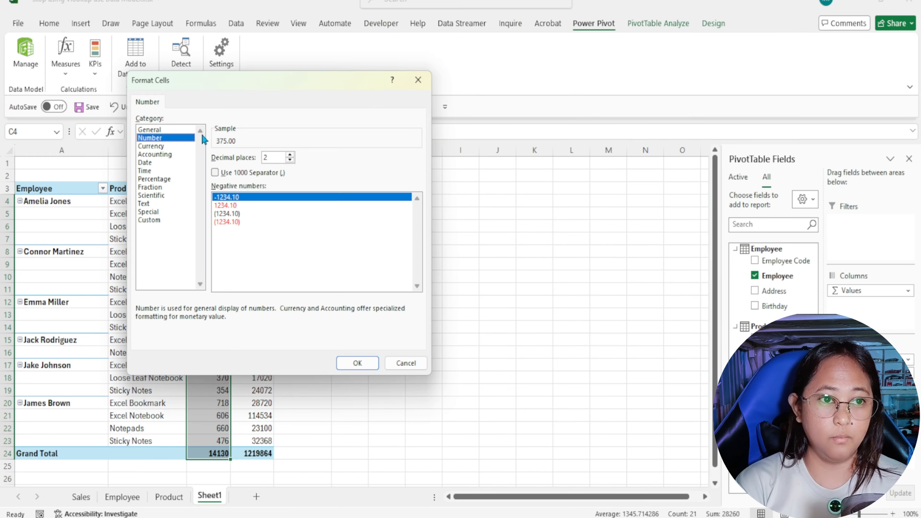
left_click(248, 174)
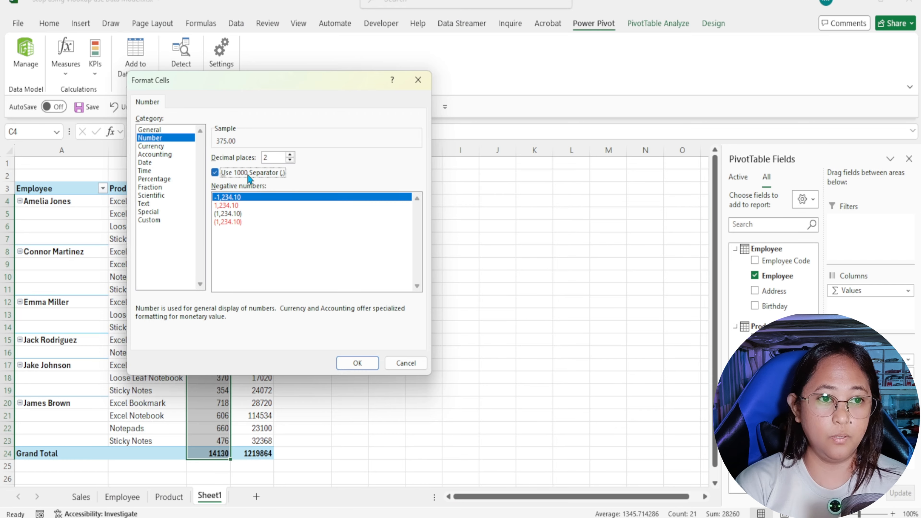
left_click(289, 160)
left_click(289, 159)
left_click(232, 222)
left_click(358, 362)
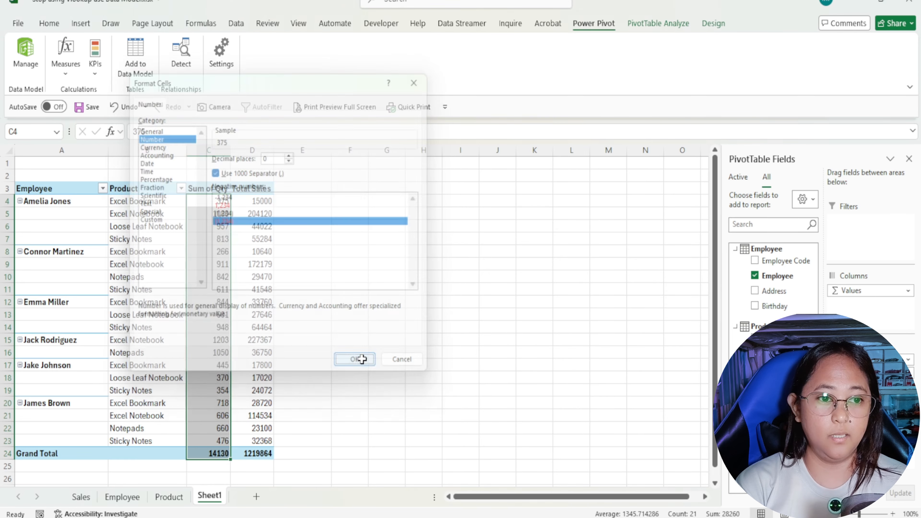
Select the Total Sales values in D4:D24 to change their number format.
left_click_drag(259, 201, 251, 450)
right_click(252, 451)
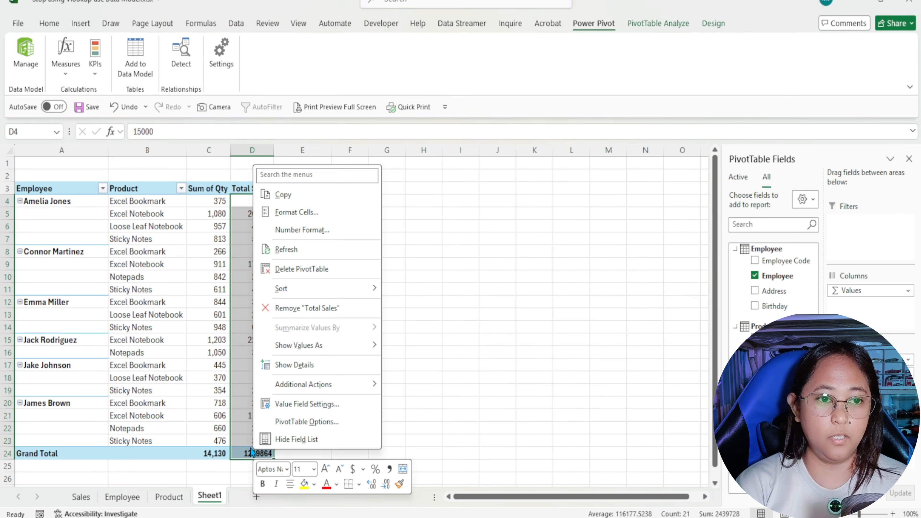